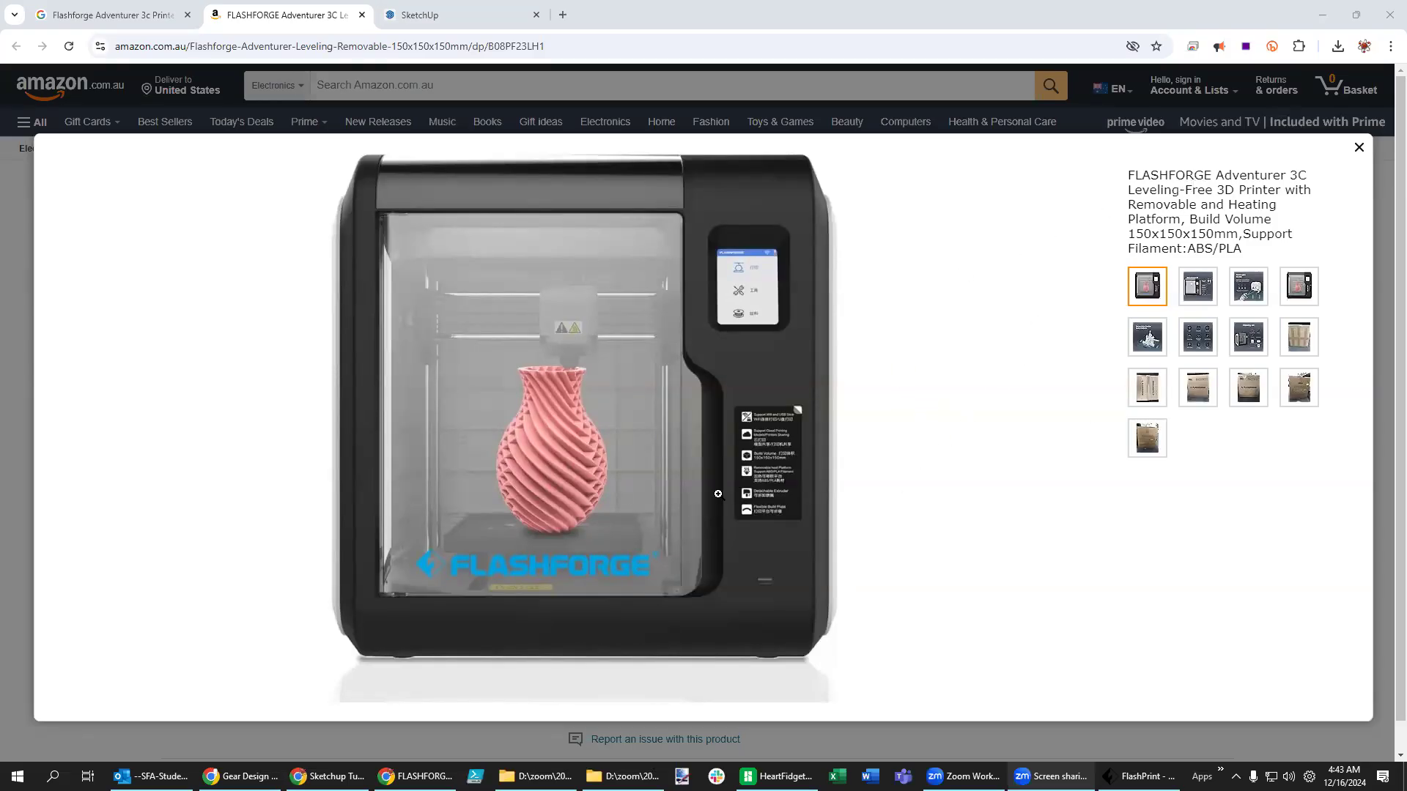
# Switch to the SketchUp tab showing the STEM3 Gear 17-Teeth model
pyautogui.click(452, 16)
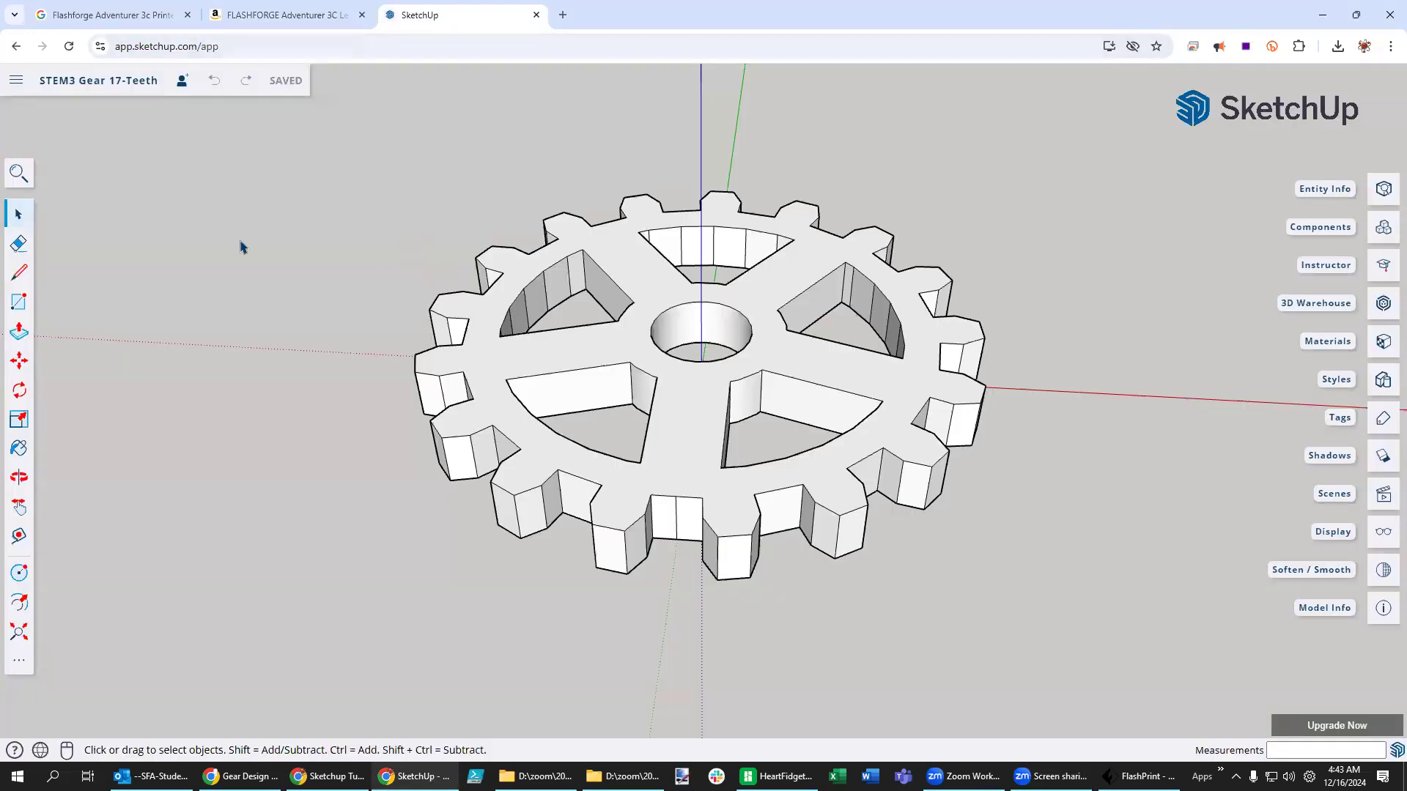
# Download the gear as STEM3 Gear 17-Teeth (1).stl, then return to the Amazon printer listing
pyautogui.click(24, 89)
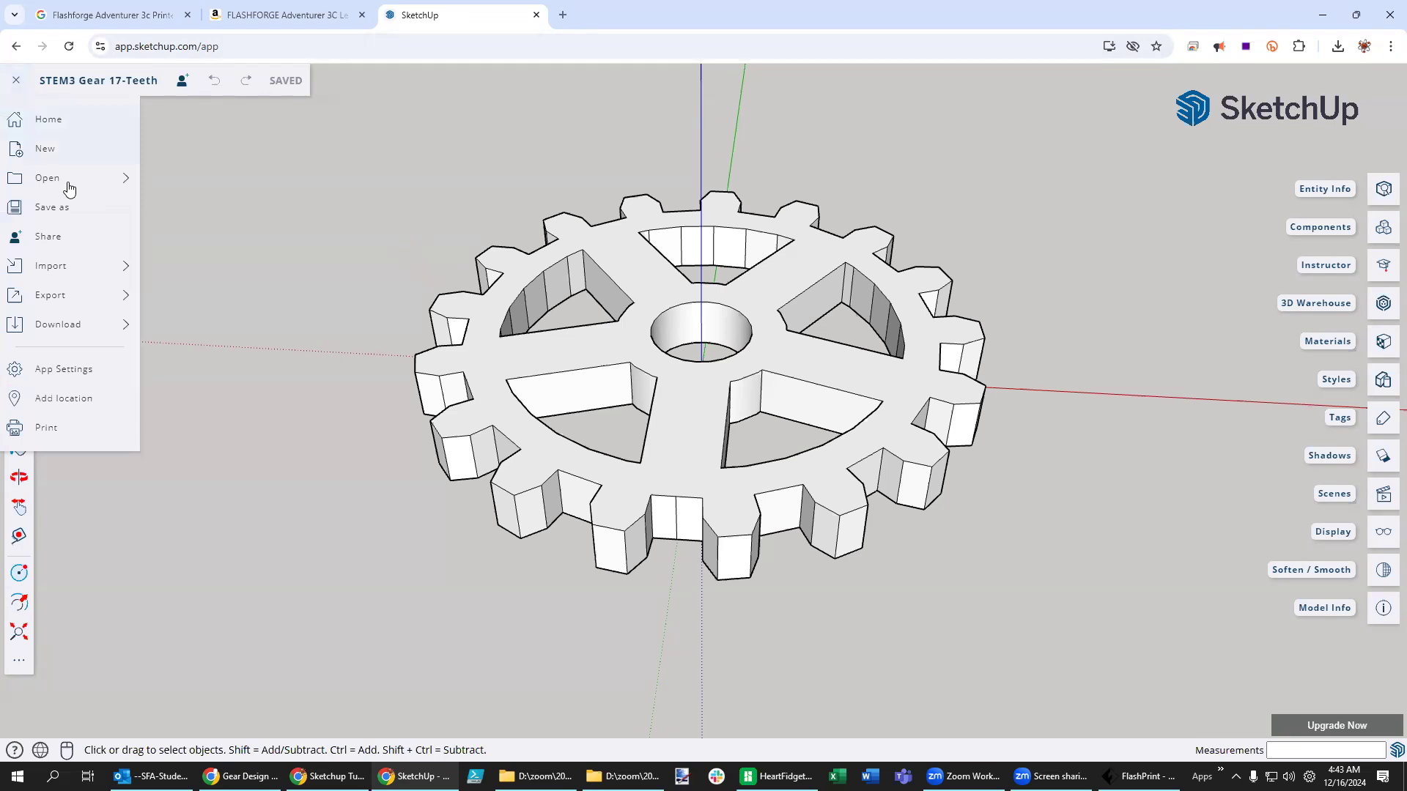
pyautogui.moveTo(69, 326)
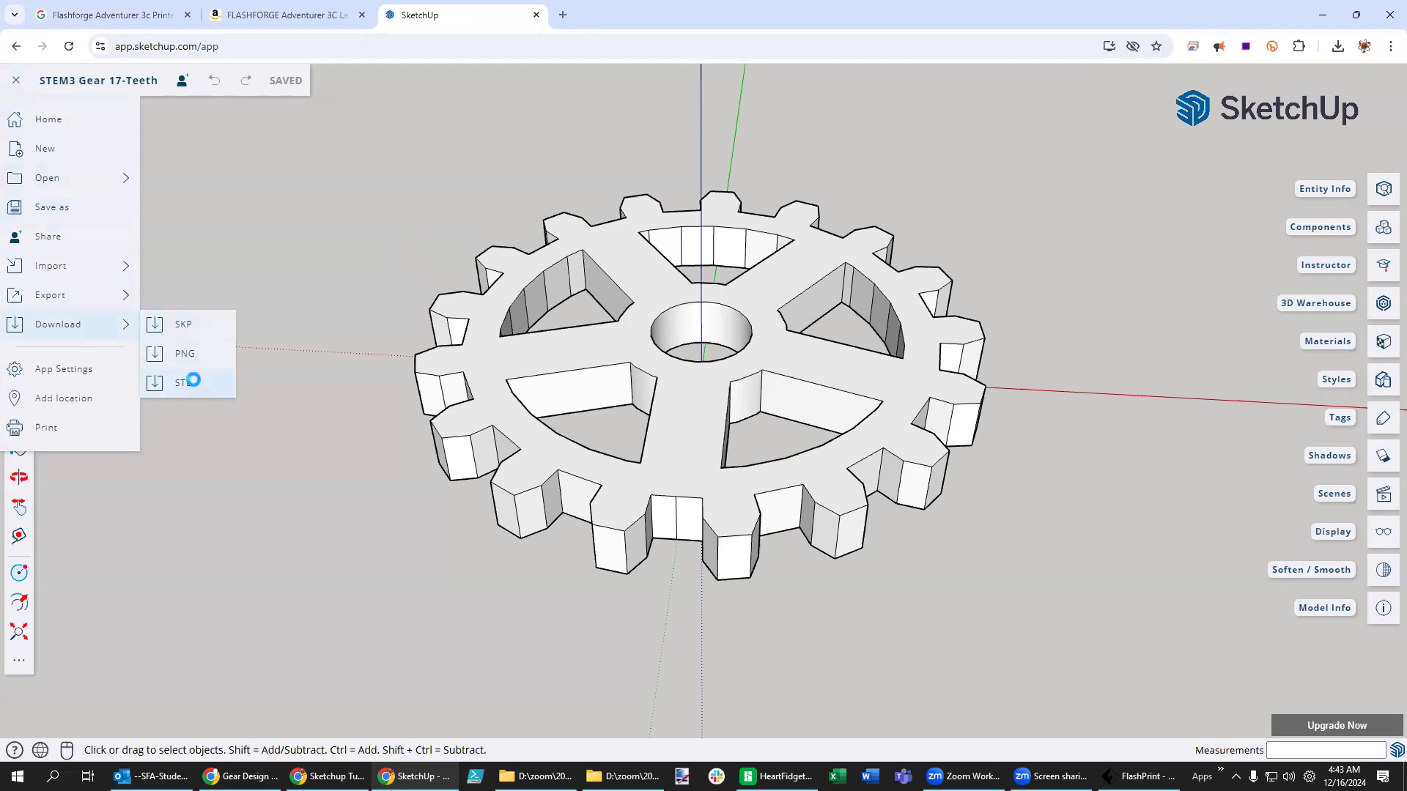
pyautogui.click(192, 381)
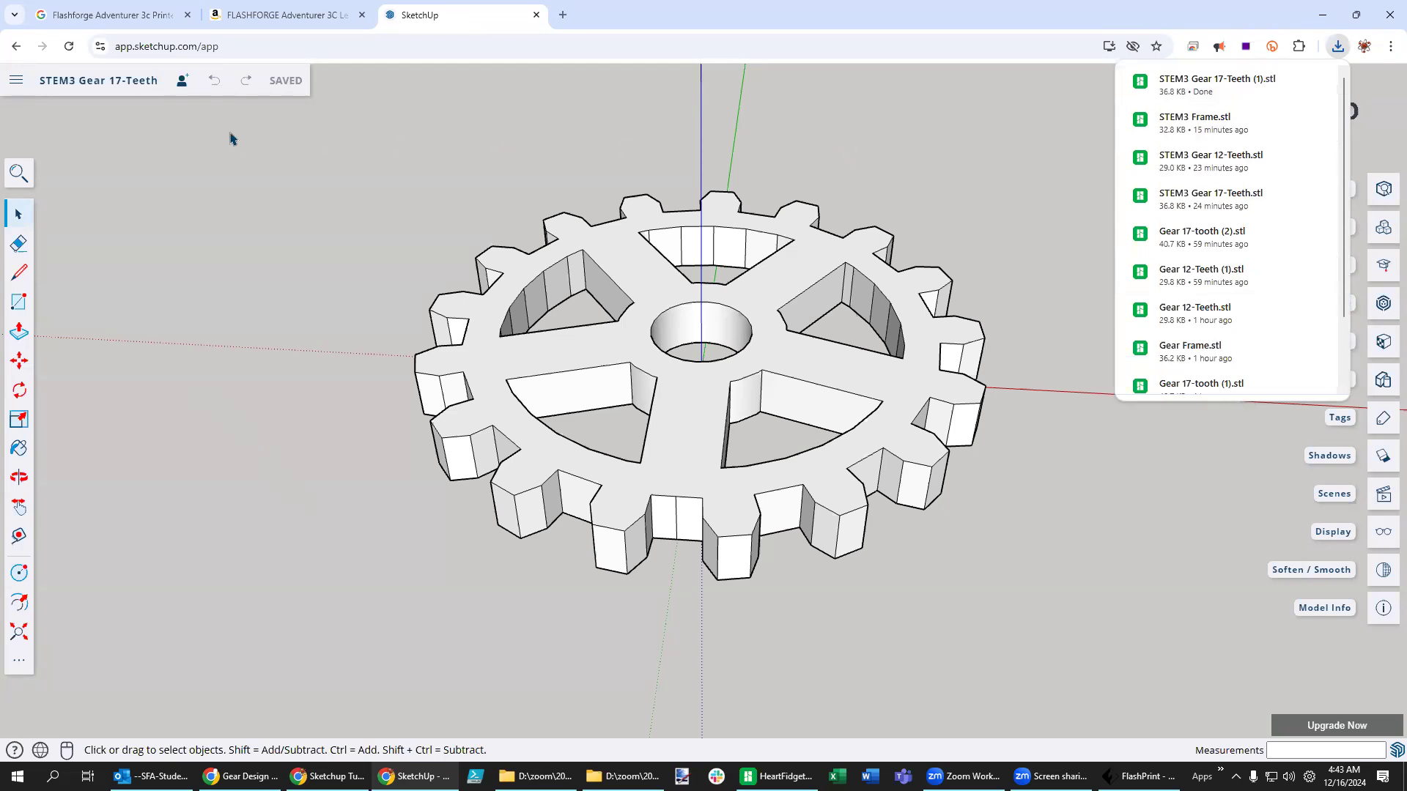
pyautogui.click(283, 16)
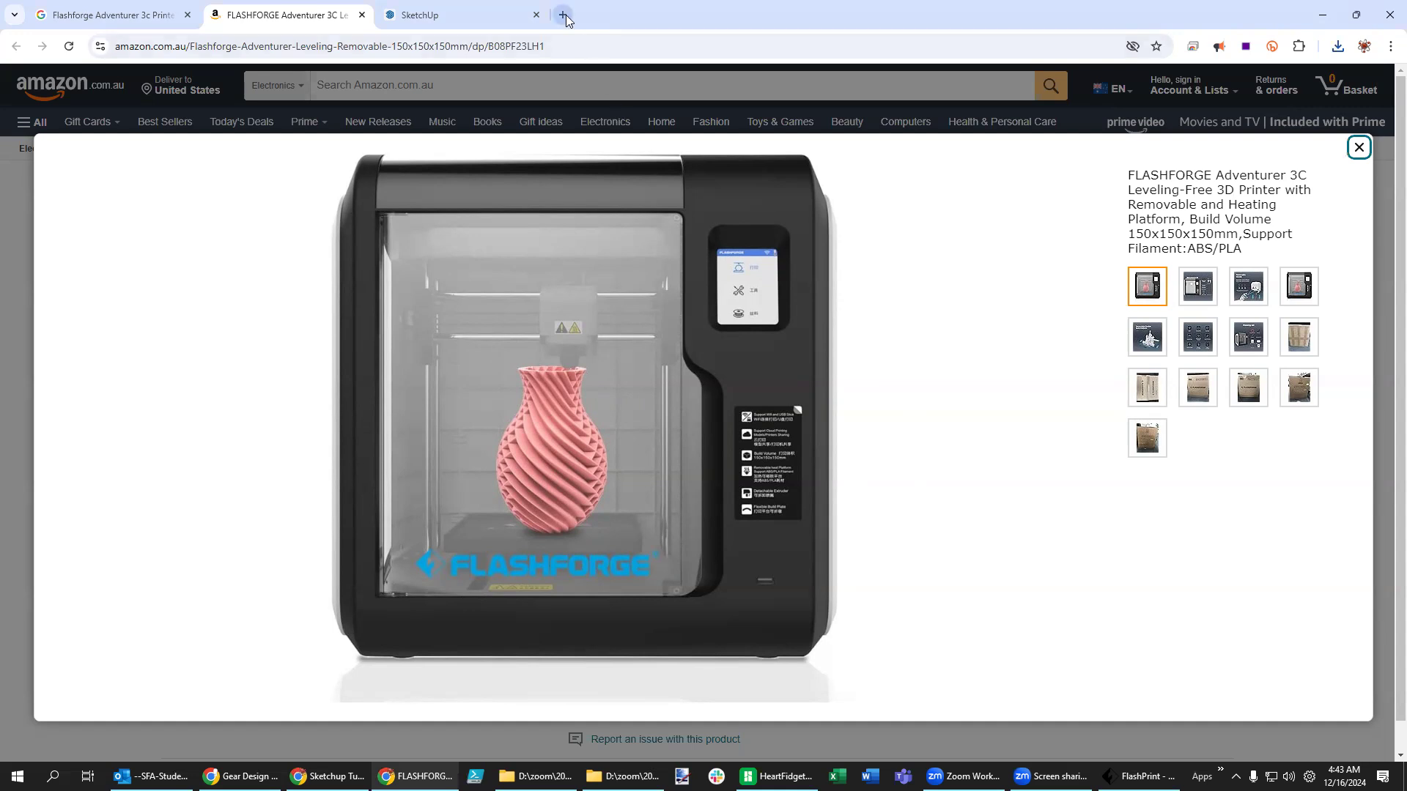
# Bring FlashPrint forward, showing its empty Adventurer 3 Series build plate
pyautogui.click(1144, 773)
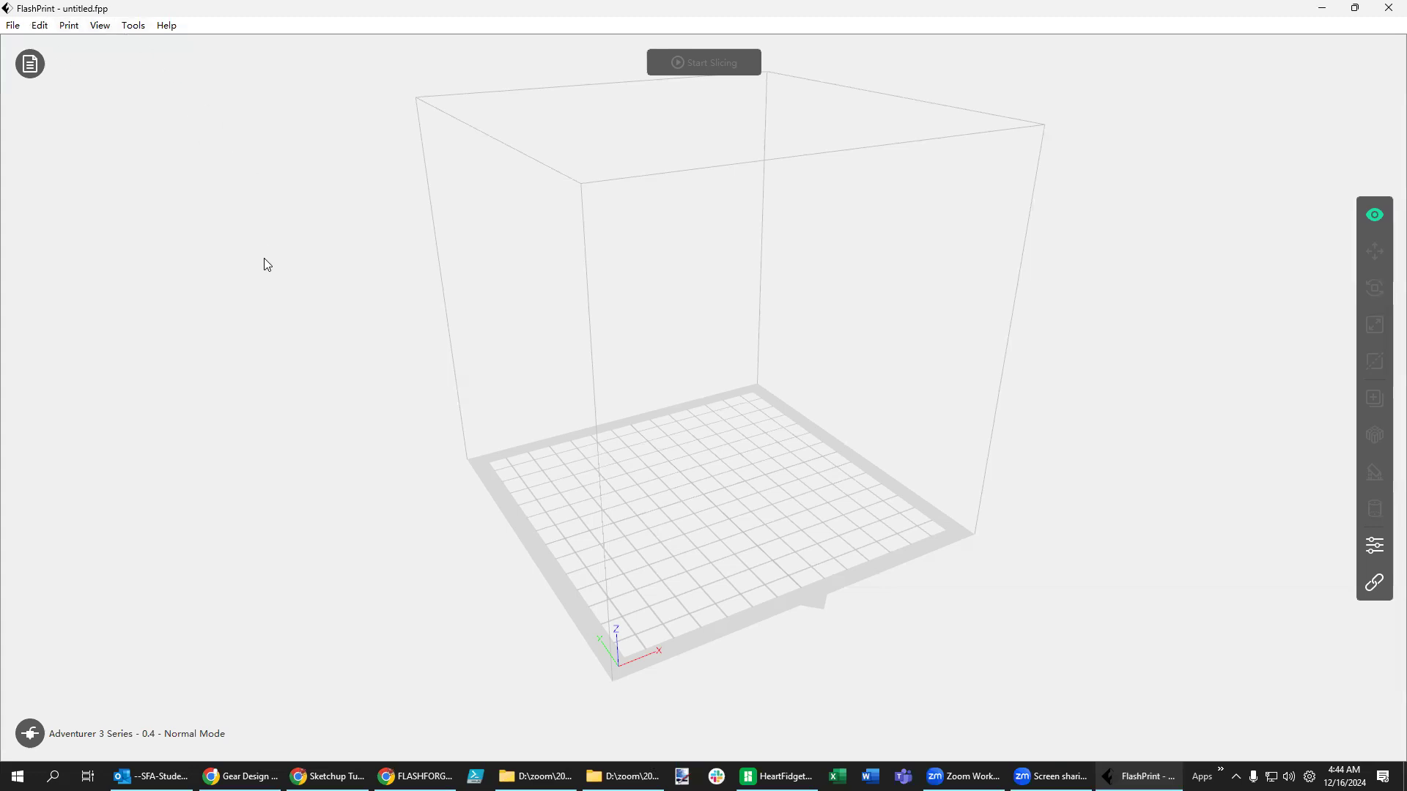
# Load STEM3 Gear 17-Teeth (1), STEM3 Frame and STEM3 Gear 12-Teeth STLs, repairing their model errors
pyautogui.click(20, 26)
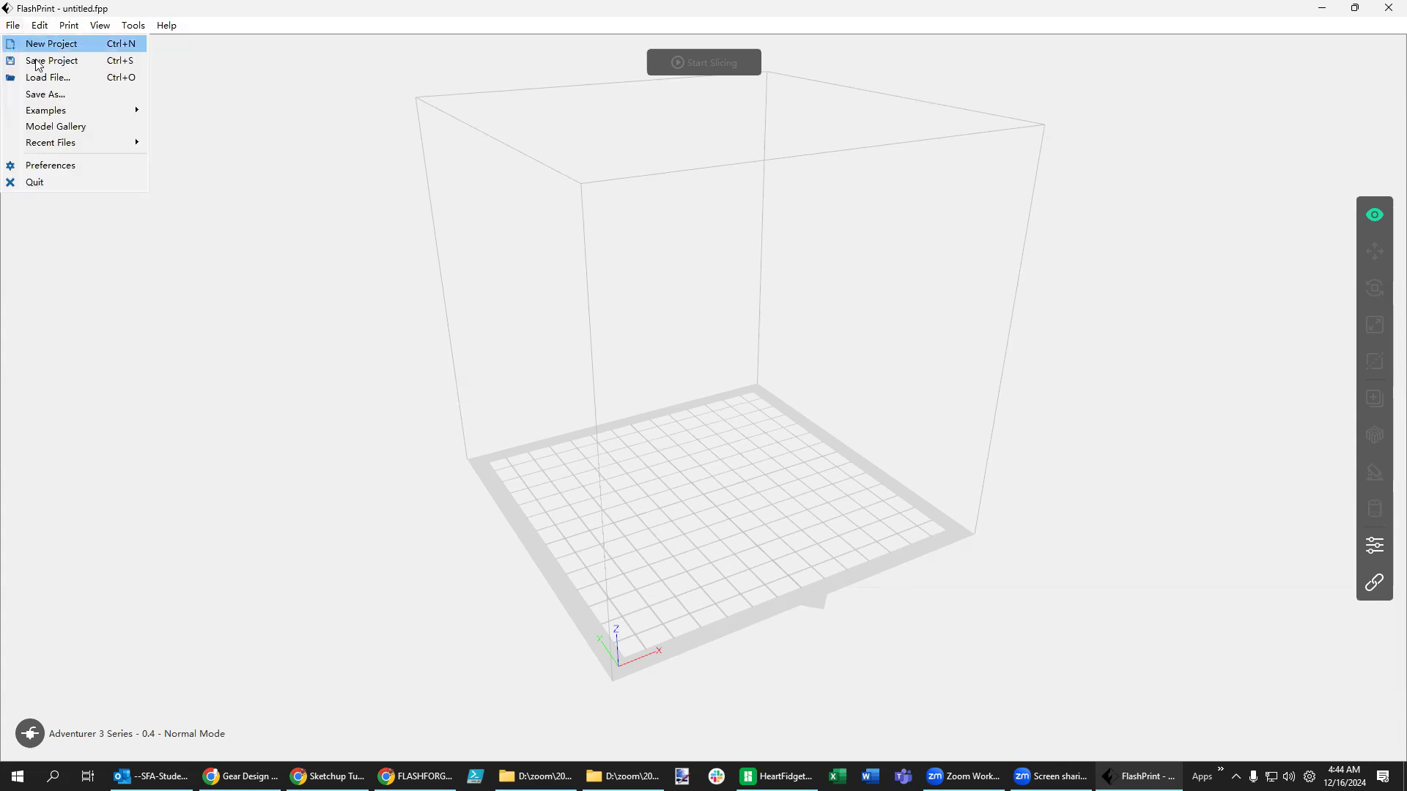
pyautogui.click(73, 78)
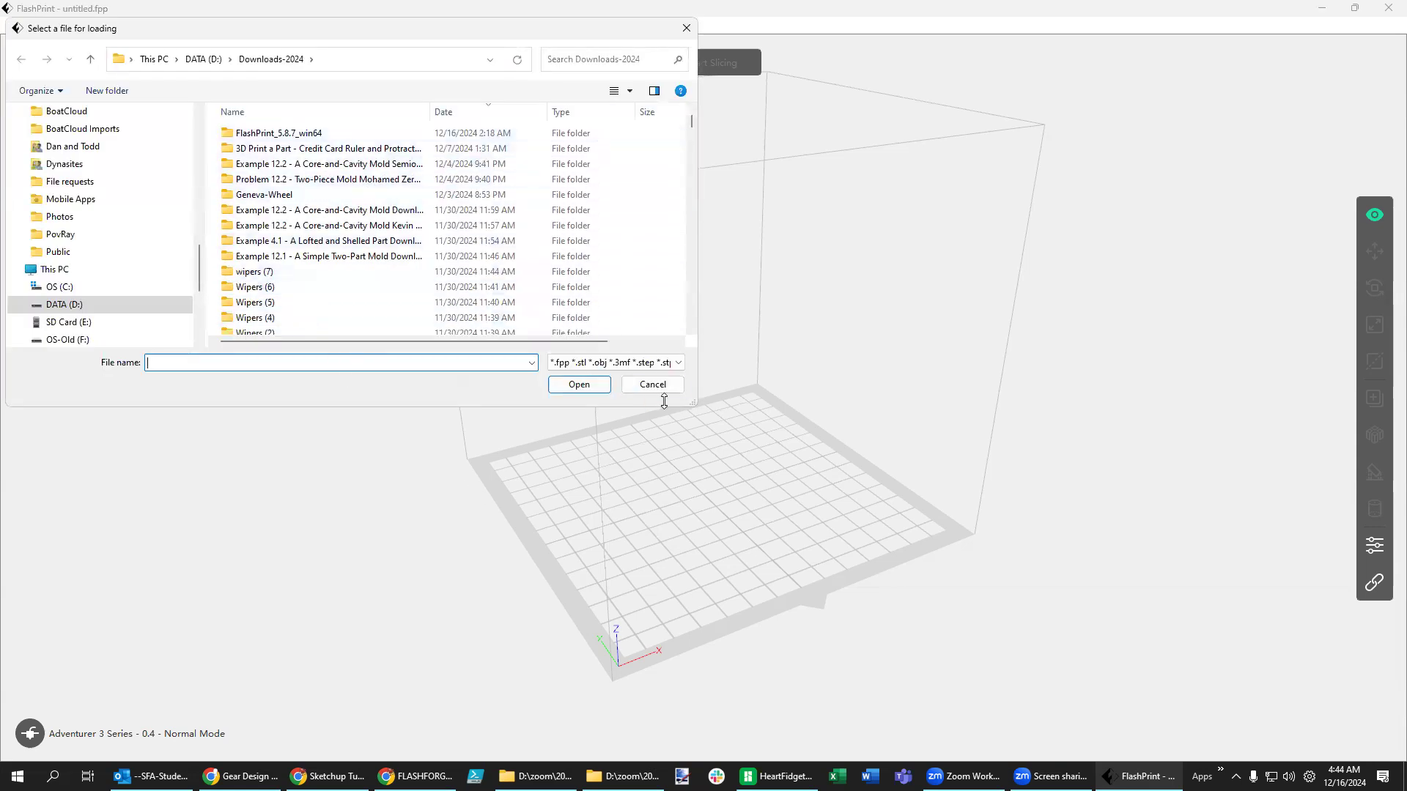
pyautogui.moveTo(694, 408); pyautogui.dragTo(819, 614)
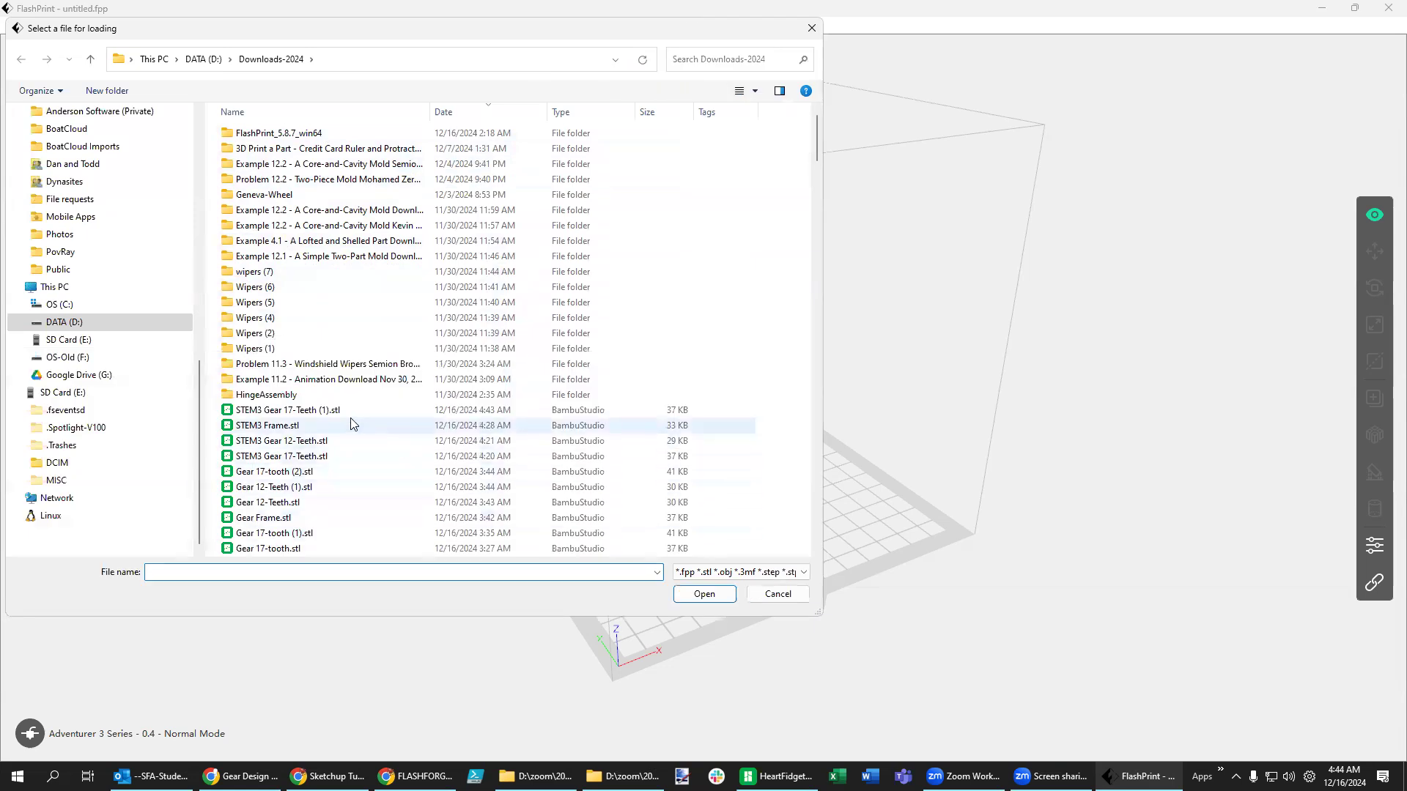
pyautogui.click(320, 416)
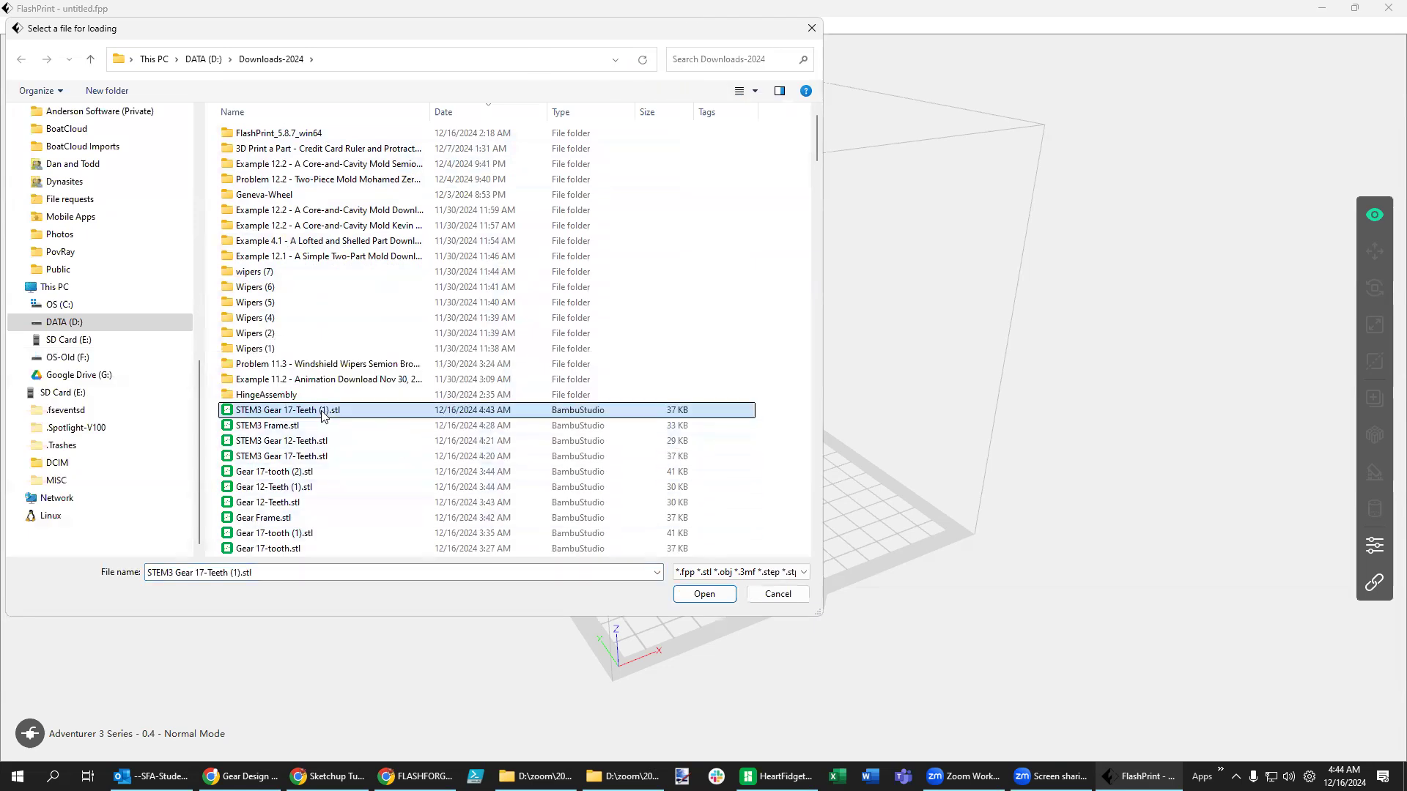
pyautogui.keyDown('ctrl'); pyautogui.click(301, 426); pyautogui.keyUp('ctrl')
pyautogui.keyDown('ctrl'); pyautogui.click(321, 442); pyautogui.keyUp('ctrl')
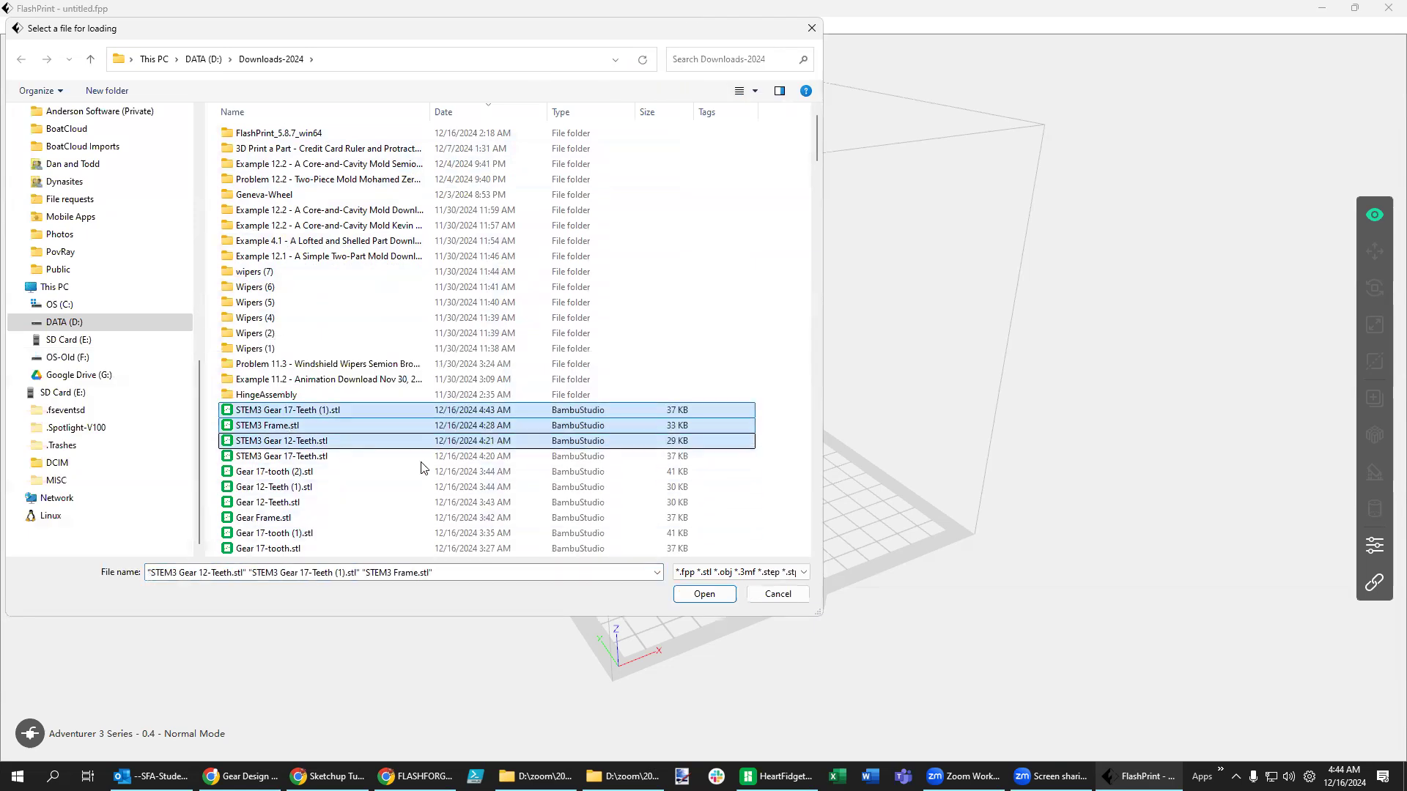
pyautogui.click(715, 596)
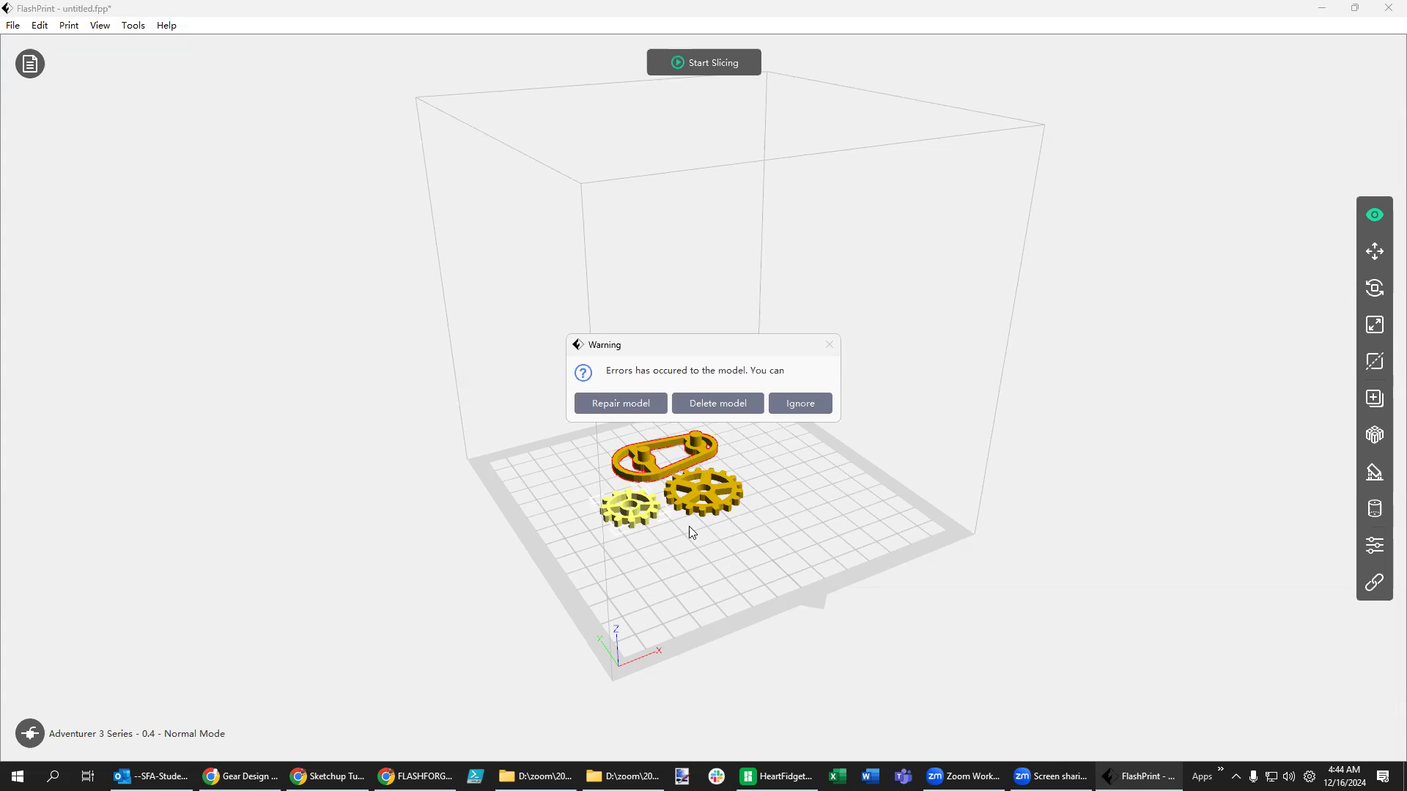
pyautogui.click(638, 403)
pyautogui.click(749, 406)
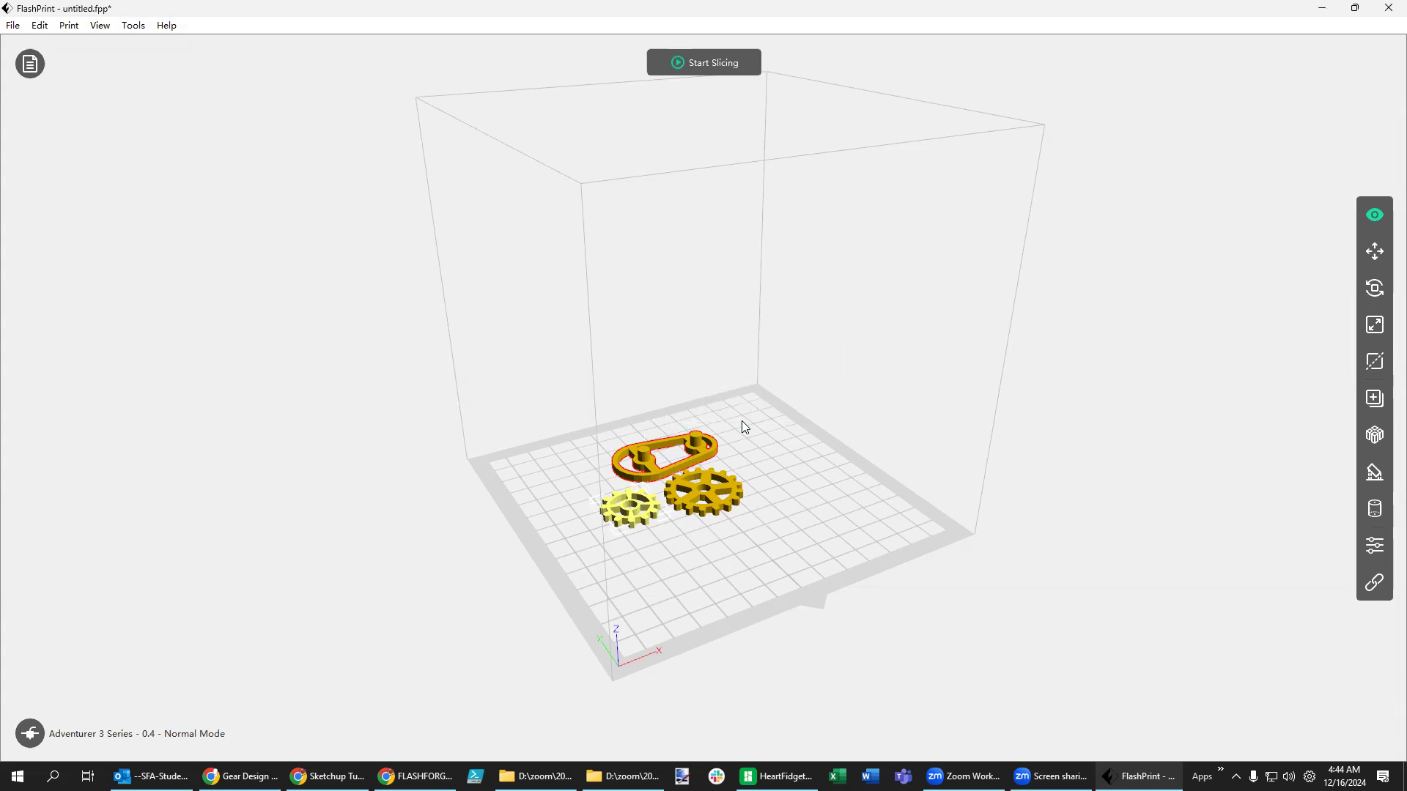
# Deselect the small gear, adjust the plate view and check the models' context menu
pyautogui.click(689, 557)
pyautogui.scroll(5, 680, 564)
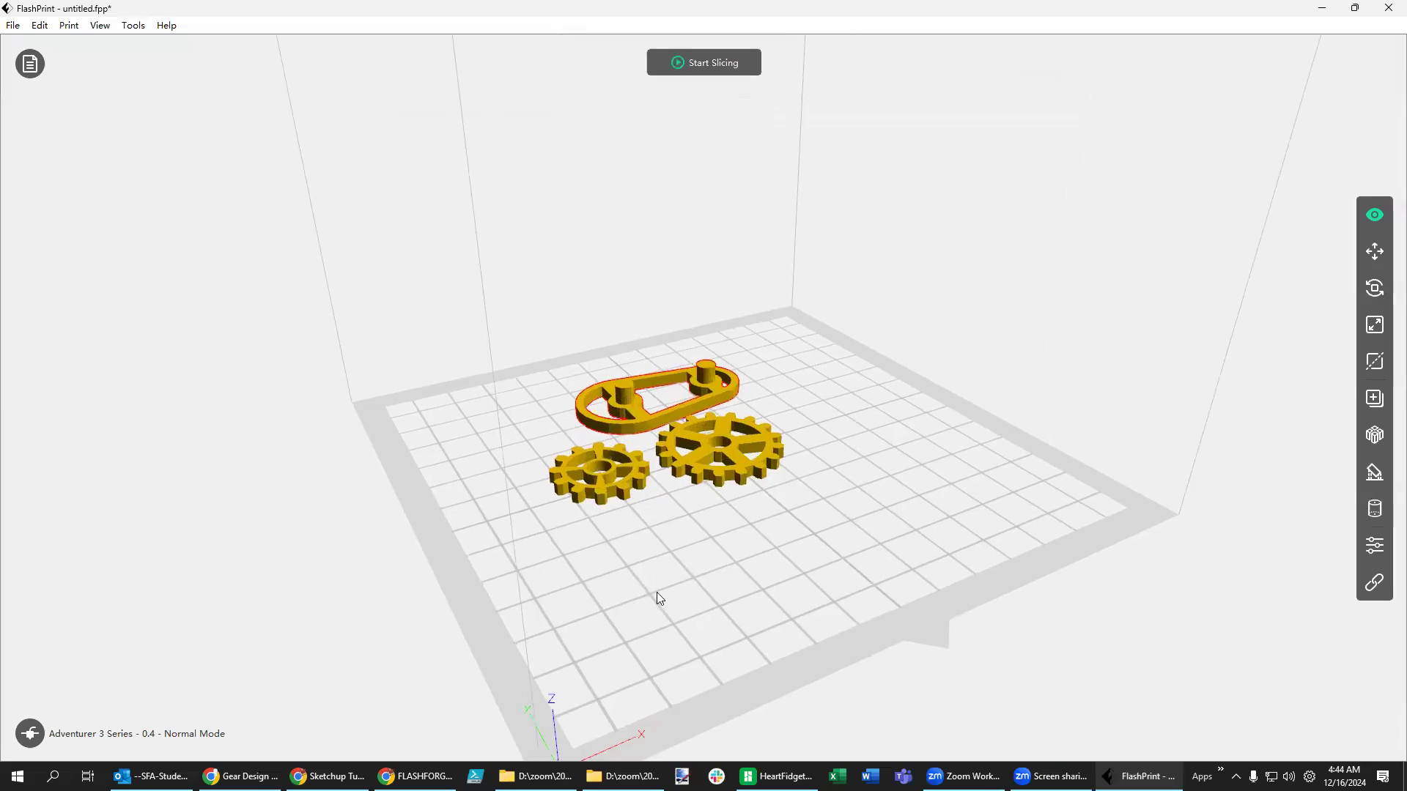
pyautogui.scroll(-2, 667, 519)
pyautogui.scroll(2, 590, 563)
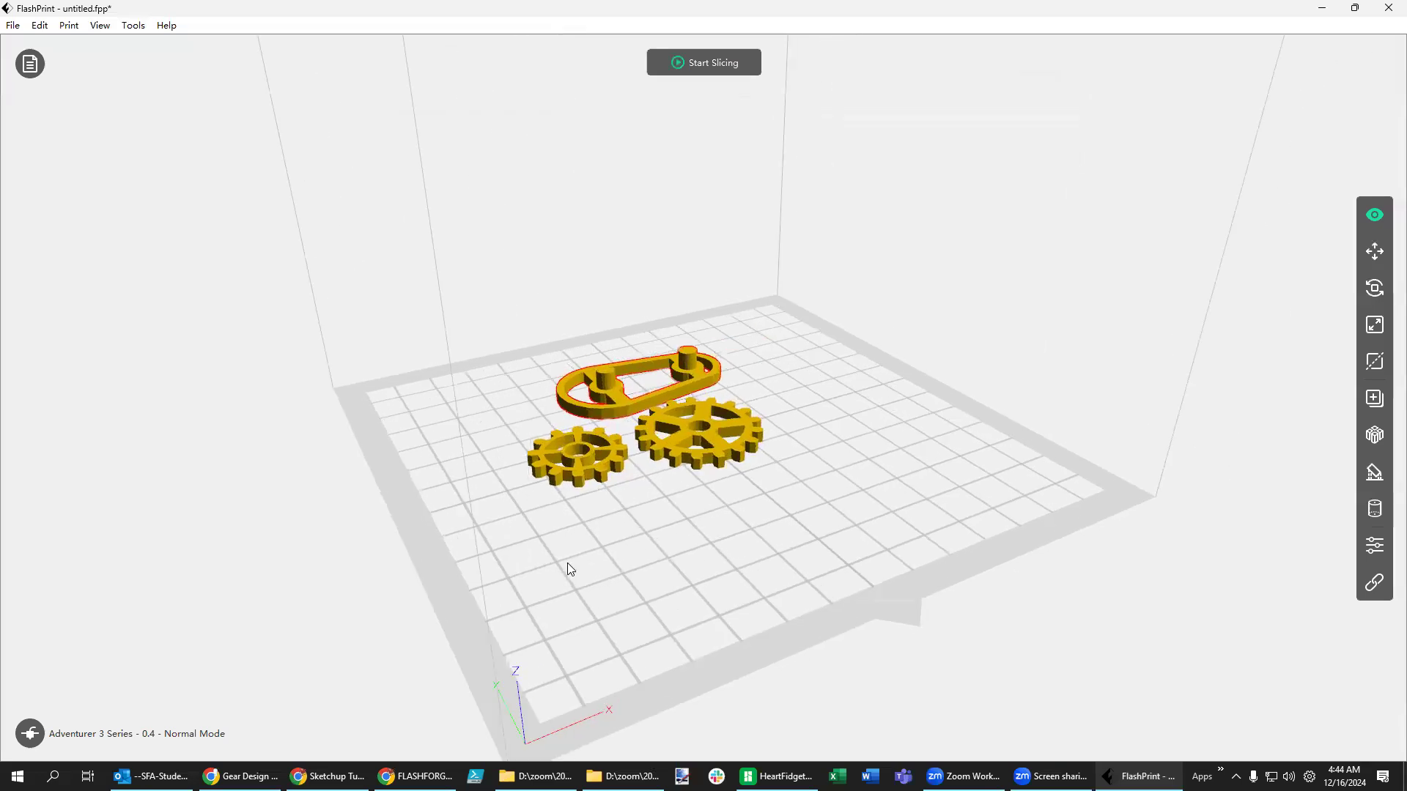
pyautogui.moveTo(797, 566); pyautogui.dragTo(743, 595, button='middle')
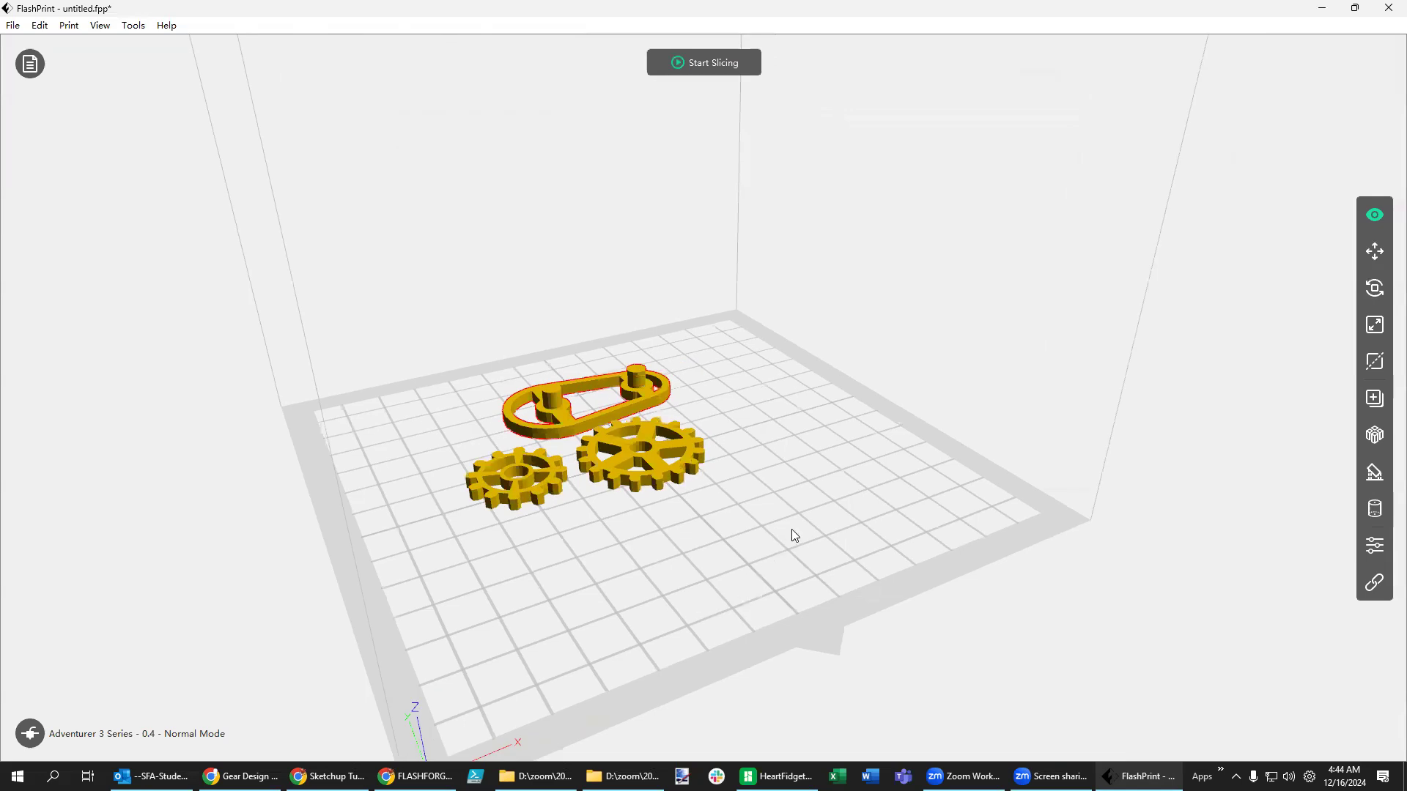
pyautogui.moveTo(791, 529); pyautogui.dragTo(798, 514, button='middle')
pyautogui.rightClick(751, 423)
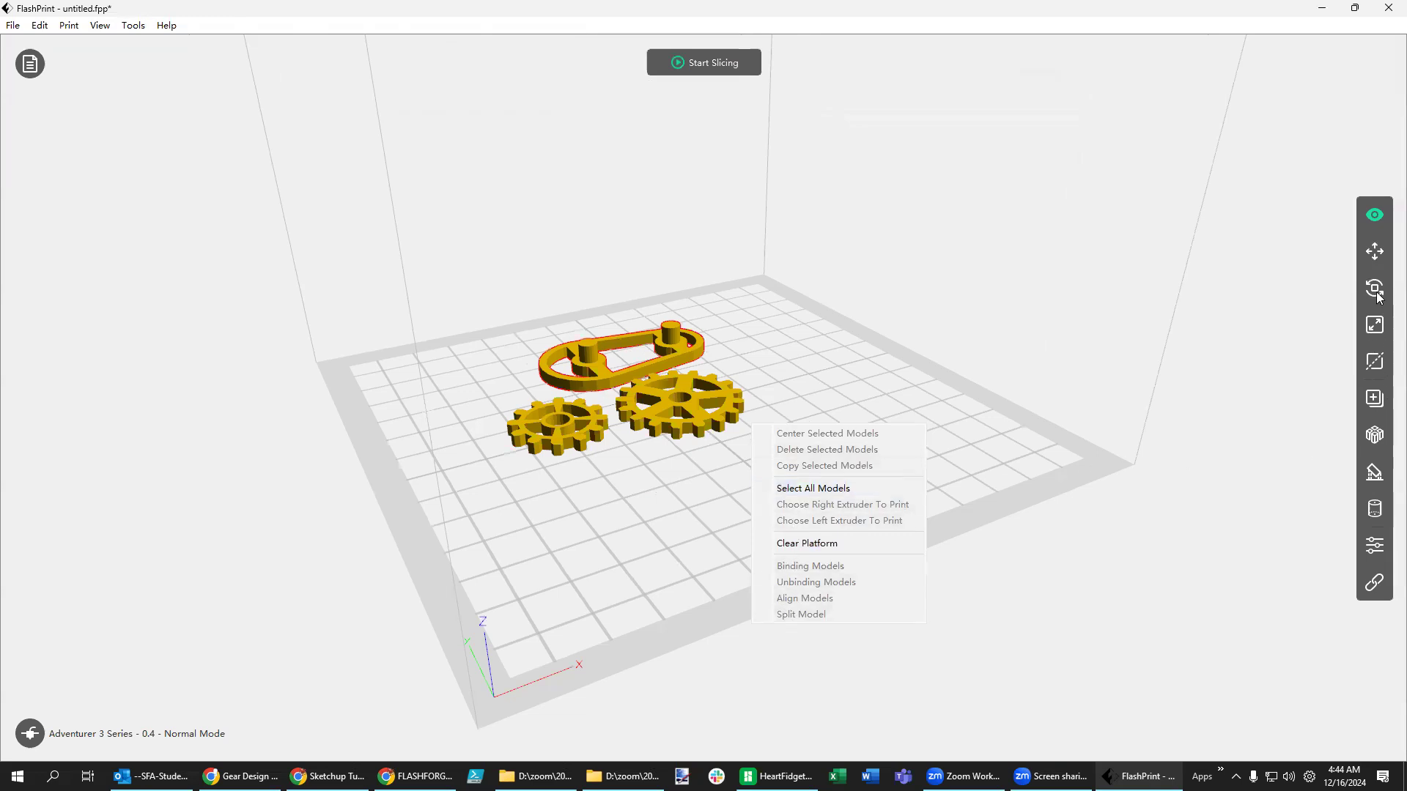
pyautogui.click(1026, 448)
pyautogui.moveTo(1023, 450); pyautogui.dragTo(1014, 469)
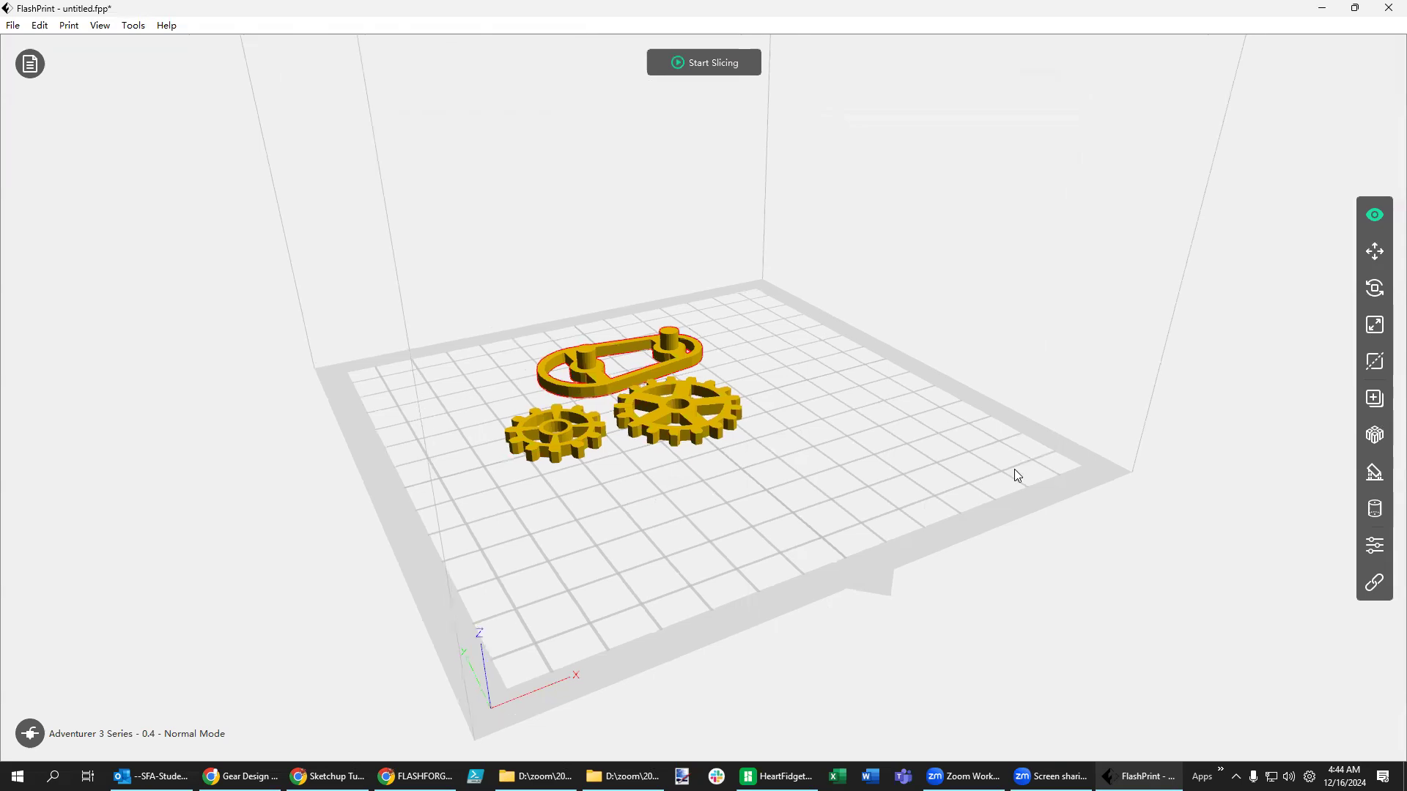
# Move the big gear right, the small gear down-right and the keychain above them, viewing top-down
pyautogui.click(1375, 252)
pyautogui.click(721, 420)
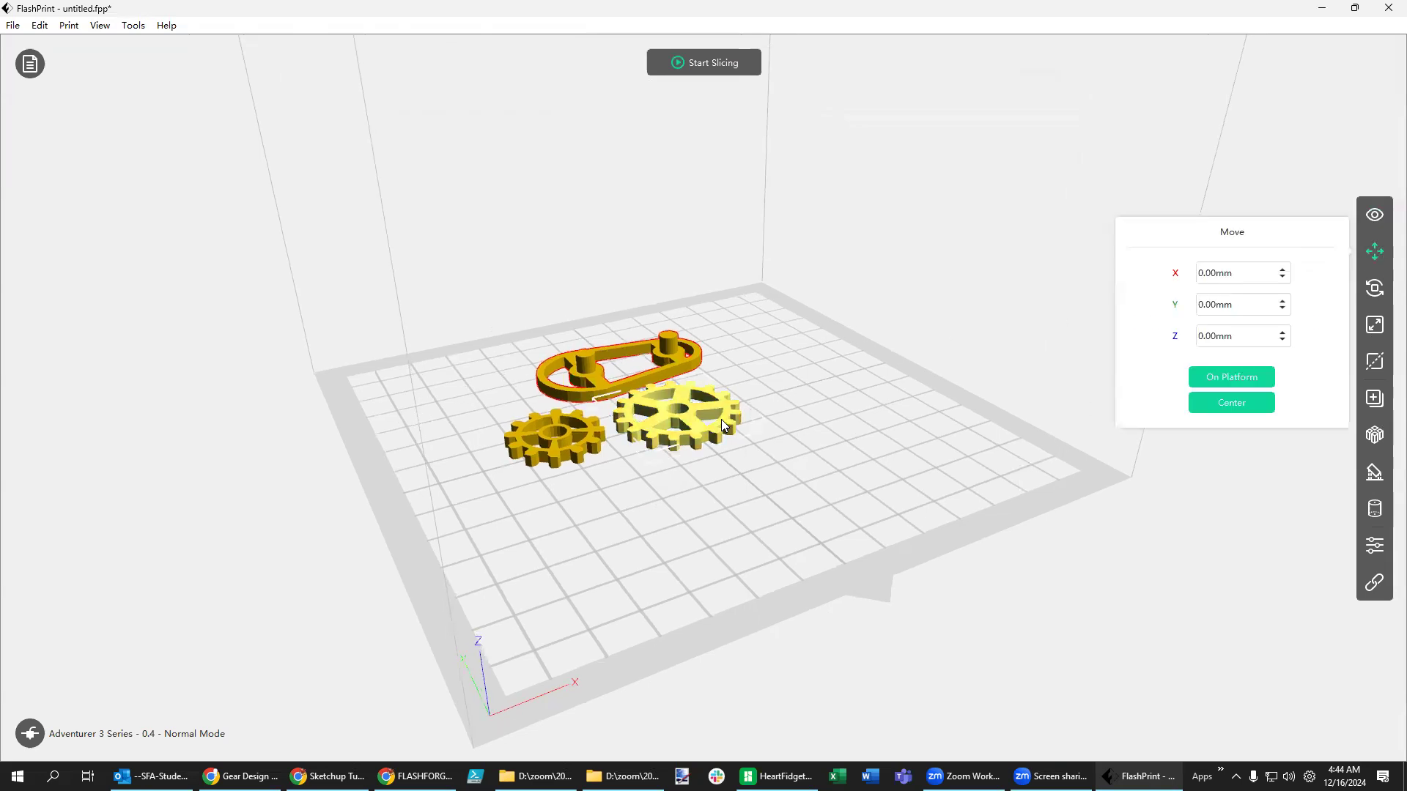
pyautogui.moveTo(721, 420); pyautogui.dragTo(812, 424)
pyautogui.moveTo(586, 440); pyautogui.dragTo(691, 472)
pyautogui.moveTo(648, 373); pyautogui.dragTo(674, 388)
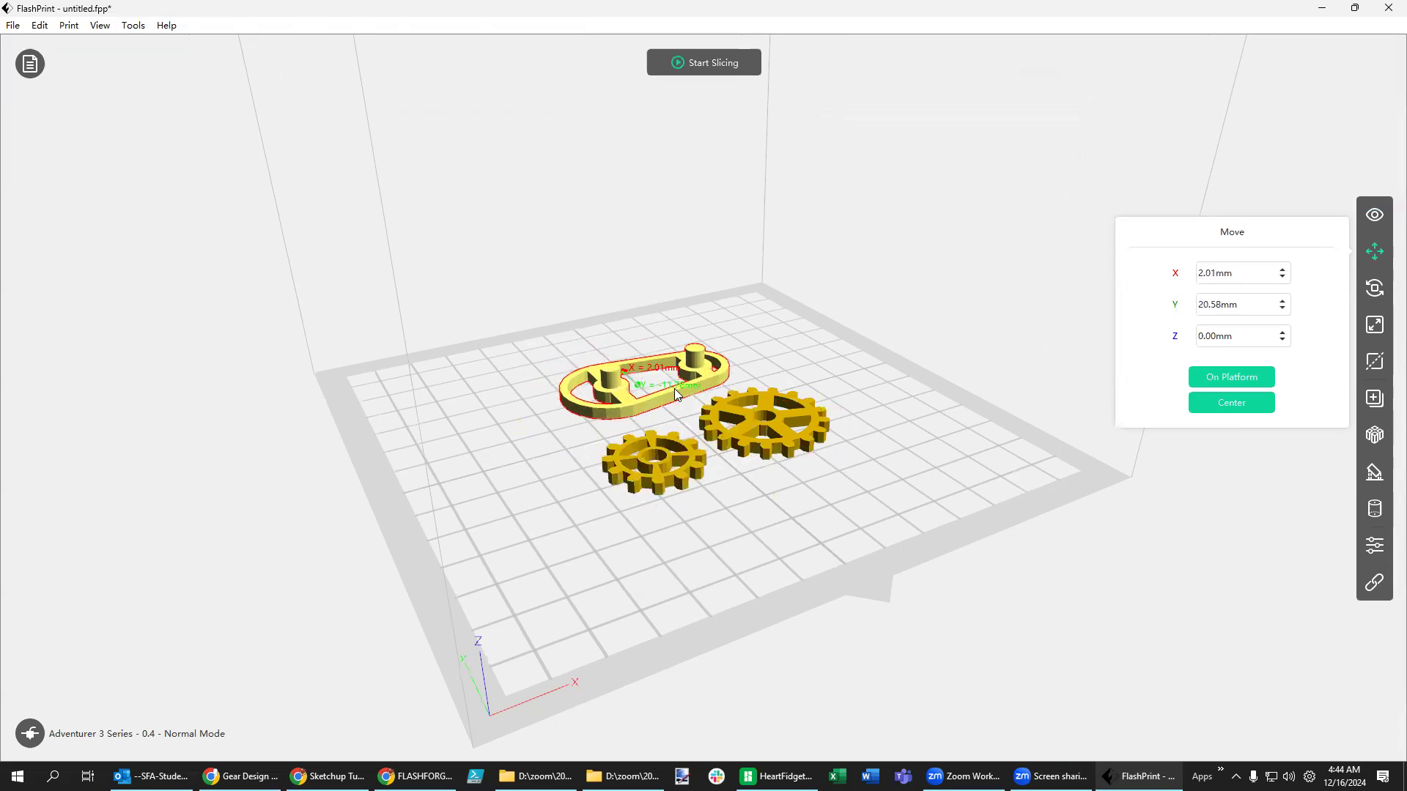
pyautogui.click(738, 508)
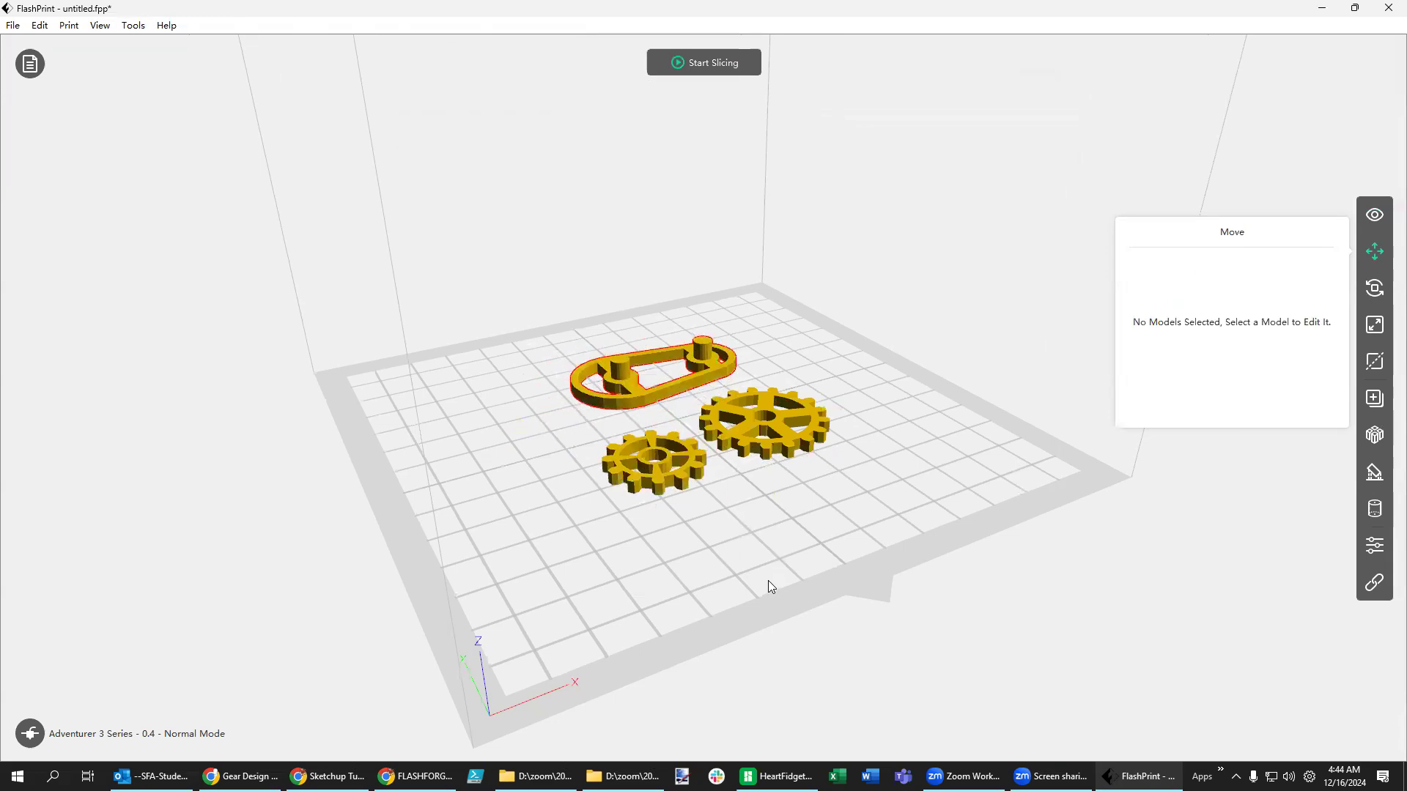
pyautogui.moveTo(768, 580); pyautogui.dragTo(655, 426)
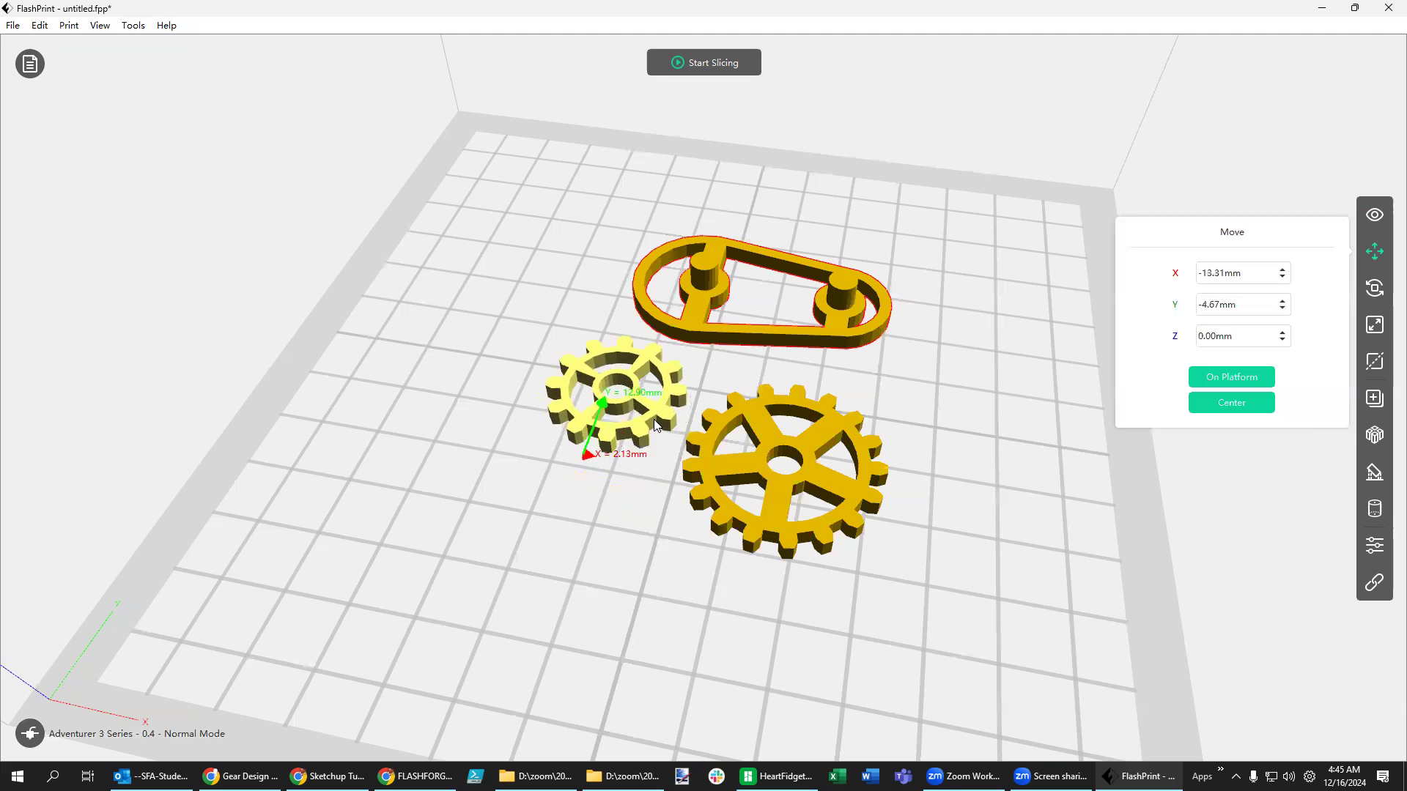
# Slice the three parts with the Standard profile, Flashforge-PLA, 0.18mm layers
pyautogui.click(709, 59)
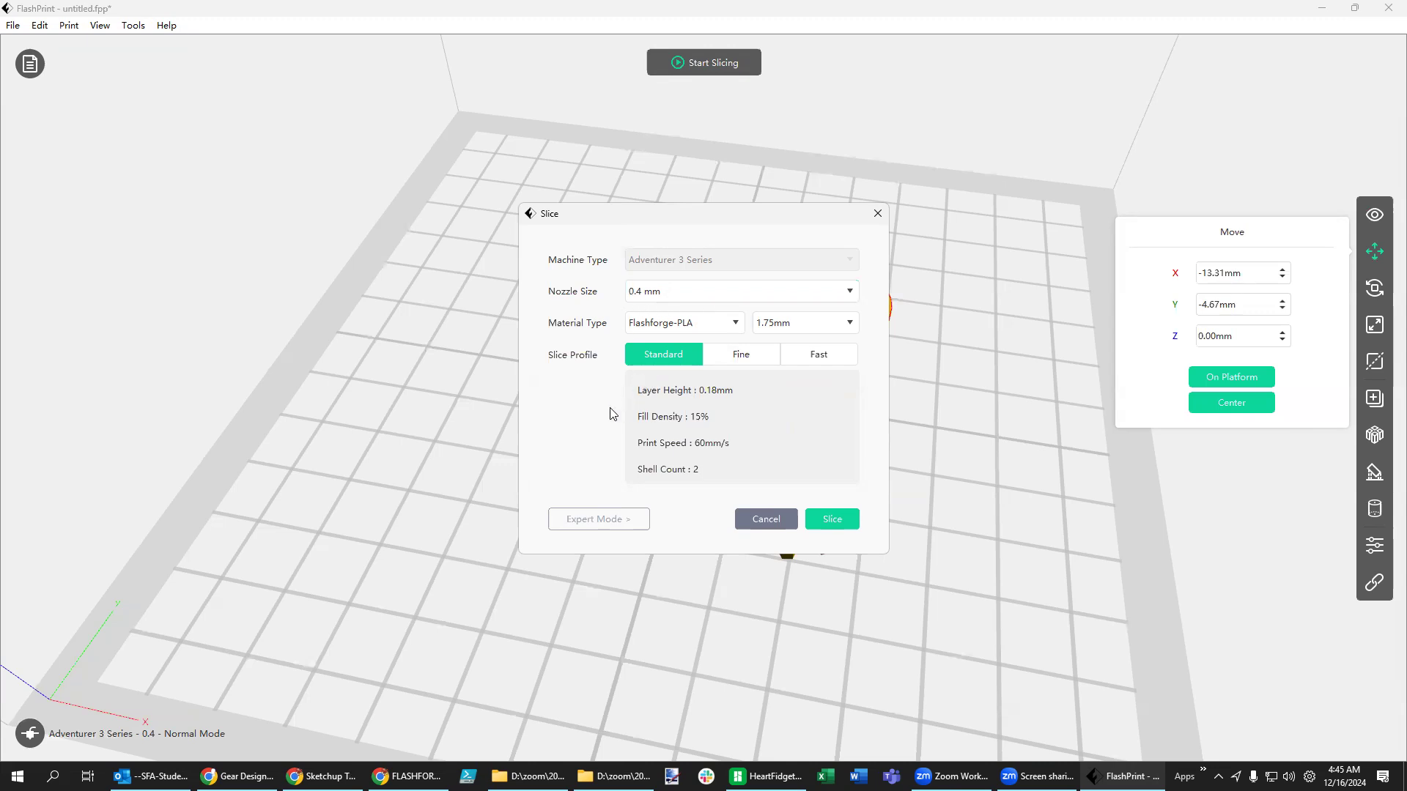
pyautogui.click(828, 518)
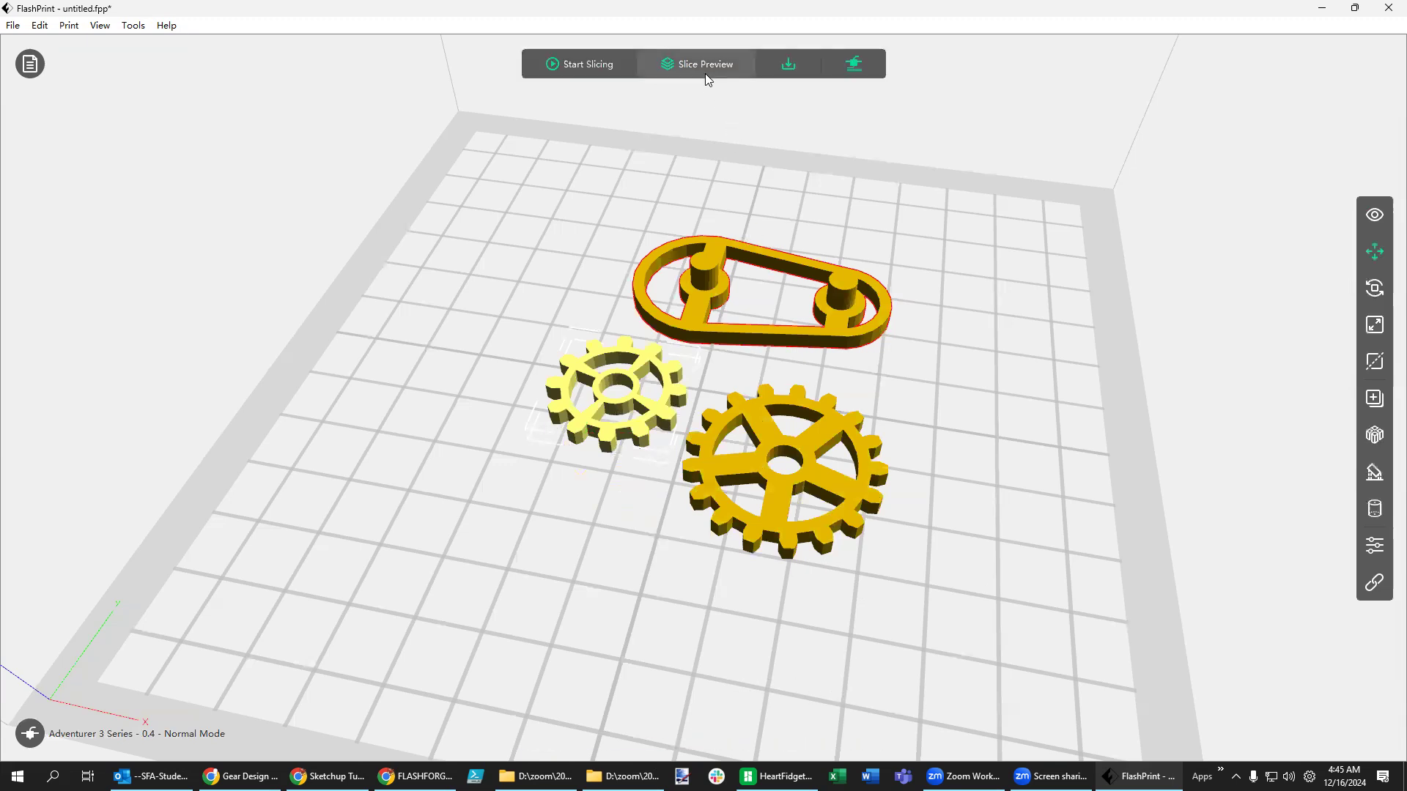
# Preview the sliced print up to layer 26 of 49, zooming and tilting to inspect it
pyautogui.click(707, 64)
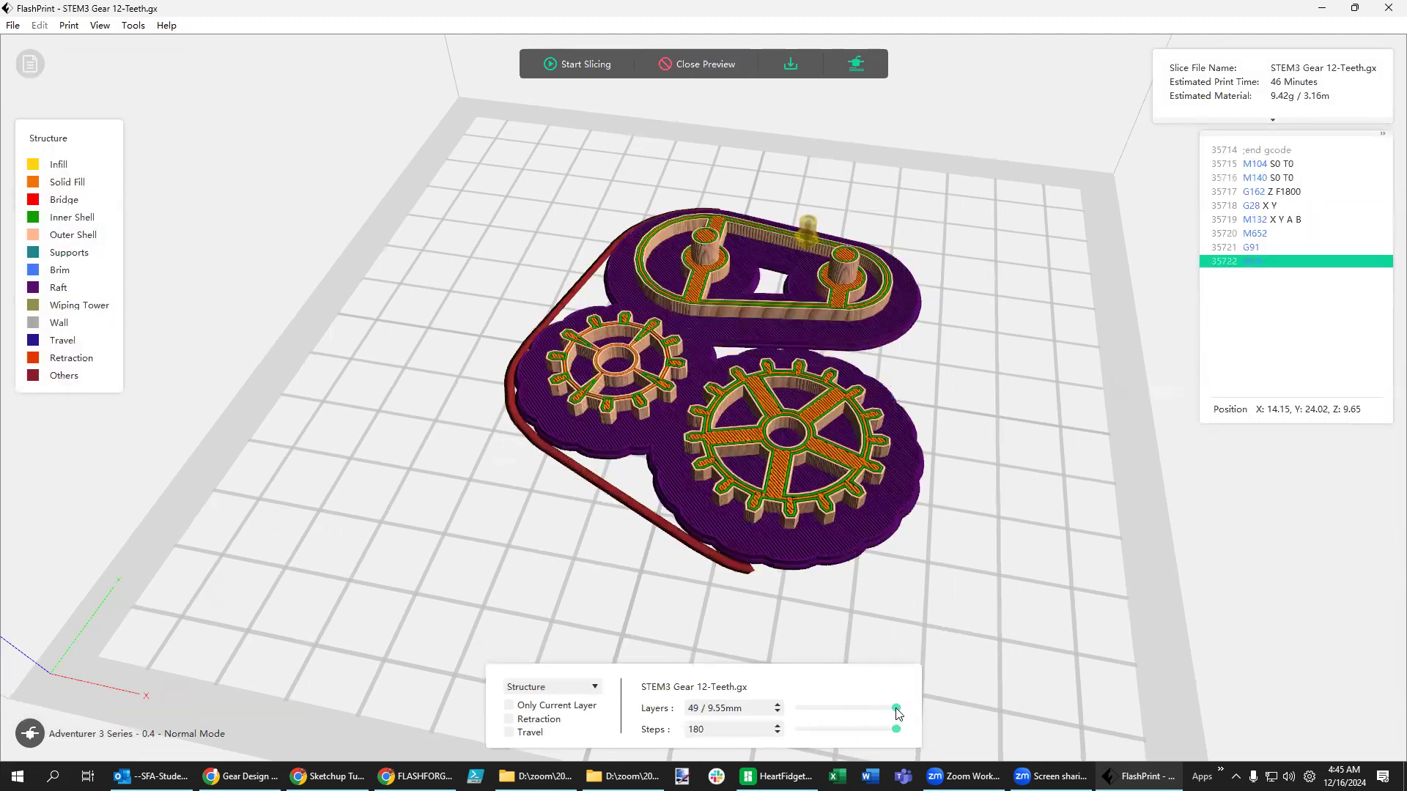
pyautogui.moveTo(896, 709); pyautogui.dragTo(851, 708)
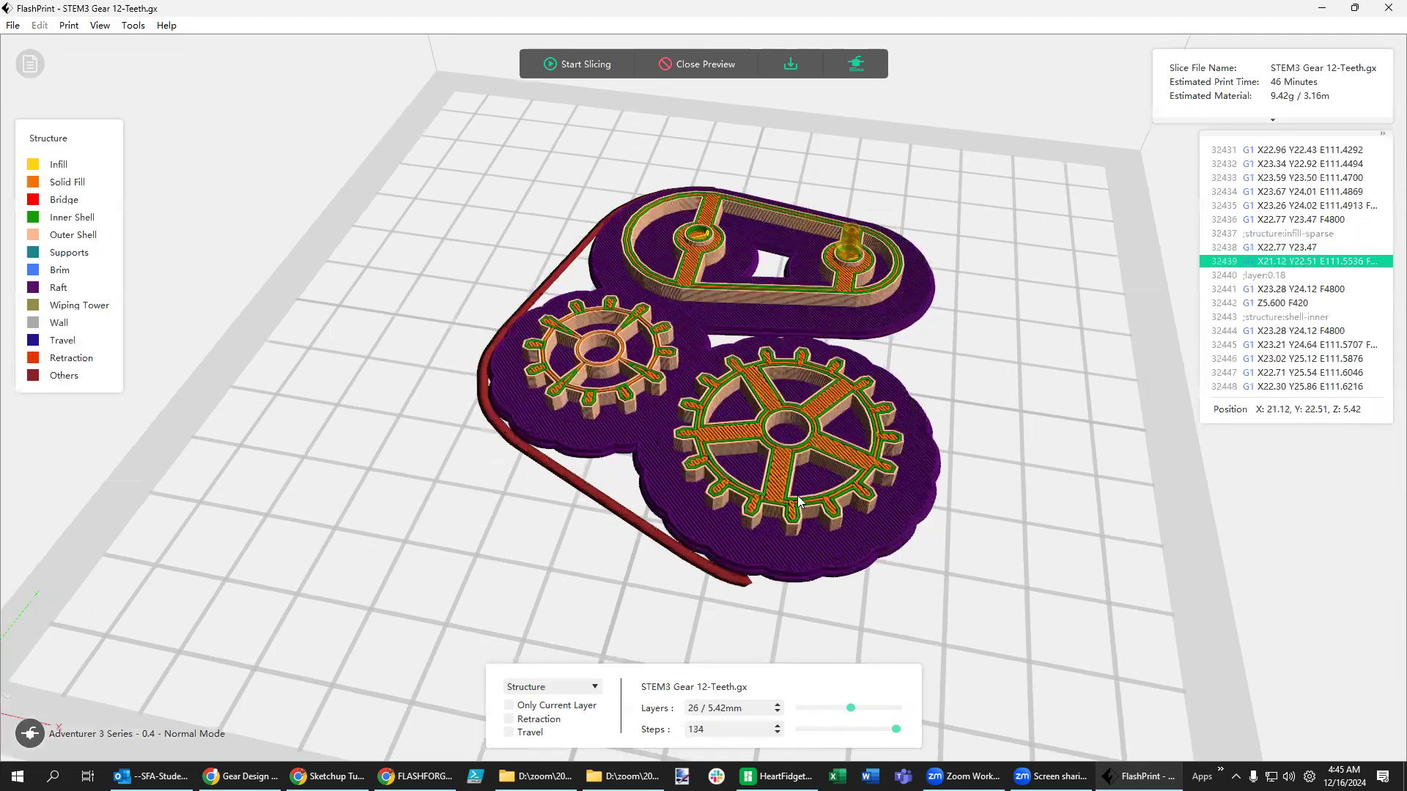
pyautogui.scroll(3, 774, 468)
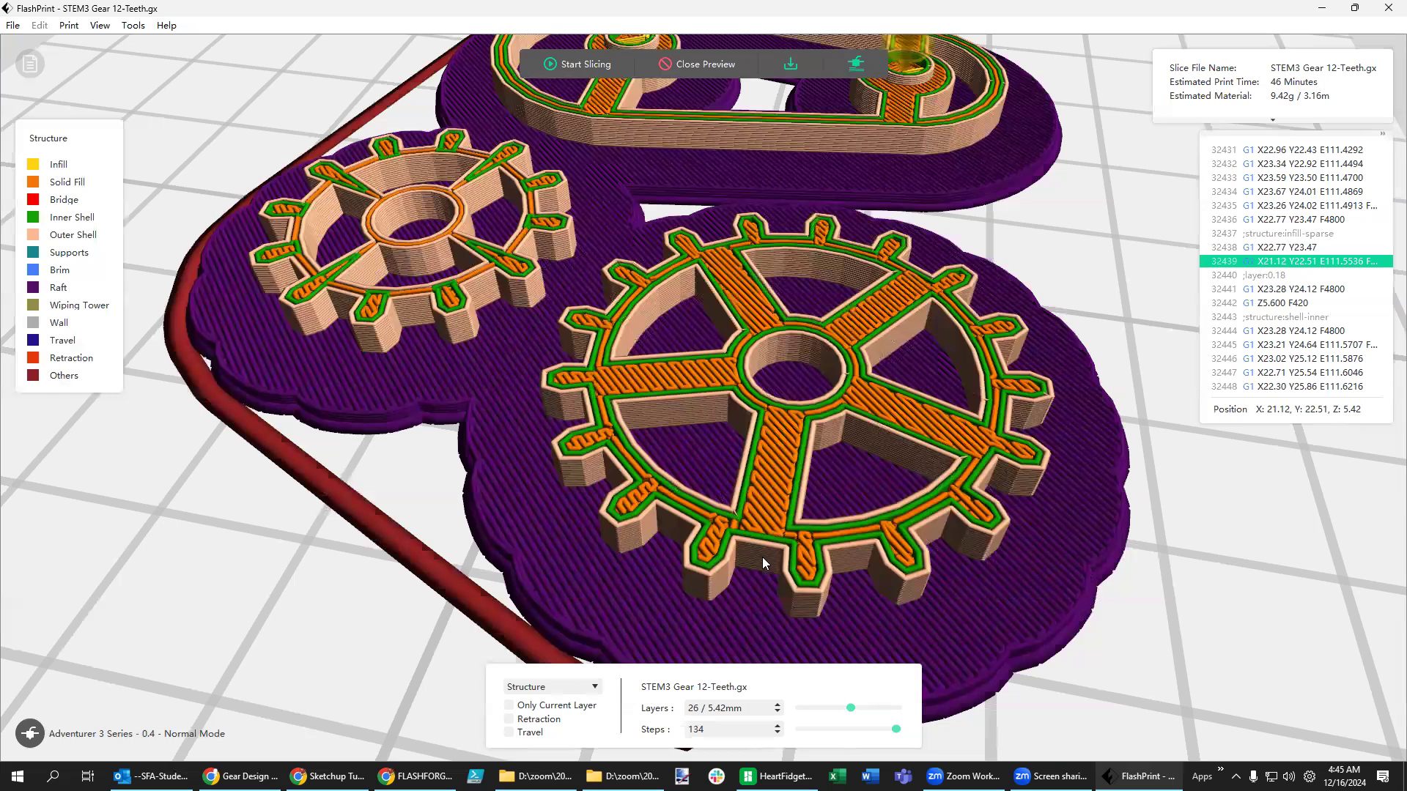
pyautogui.scroll(1, 541, 363)
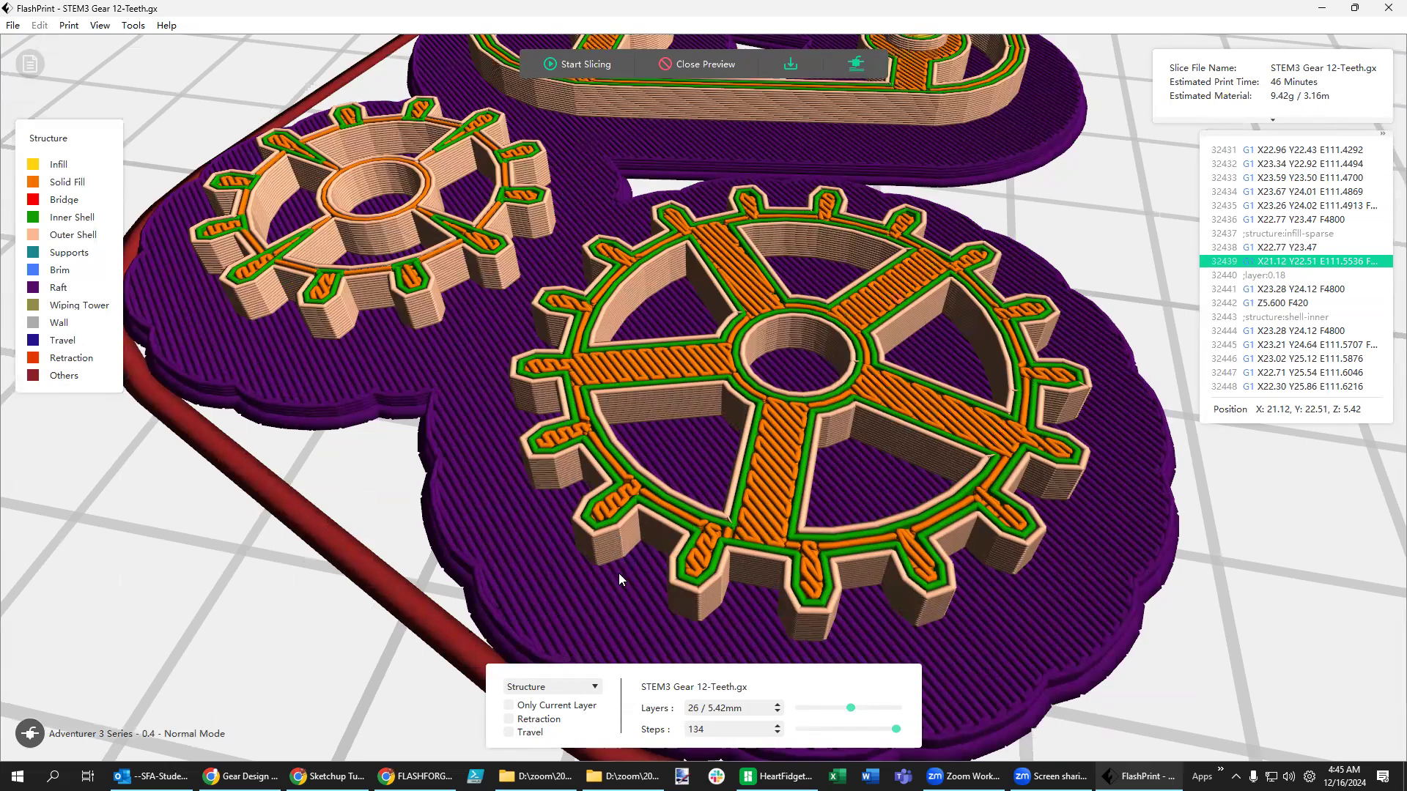
pyautogui.scroll(-3, 619, 573)
pyautogui.moveTo(548, 476); pyautogui.dragTo(544, 526)
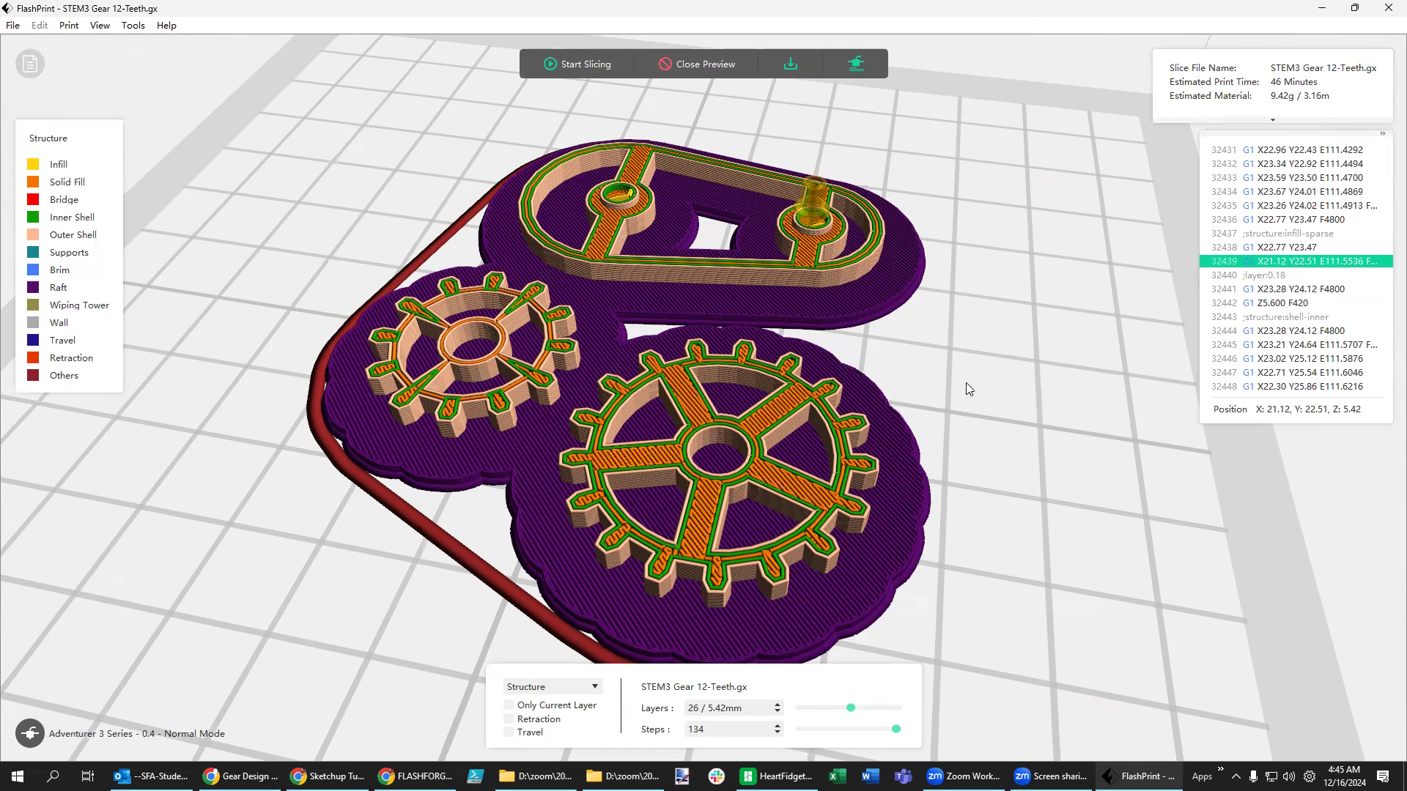
pyautogui.scroll(2, 966, 382)
pyautogui.scroll(-1, 966, 382)
# Open the export dialog, keep the *.gx file type, then cancel without saving
pyautogui.click(794, 61)
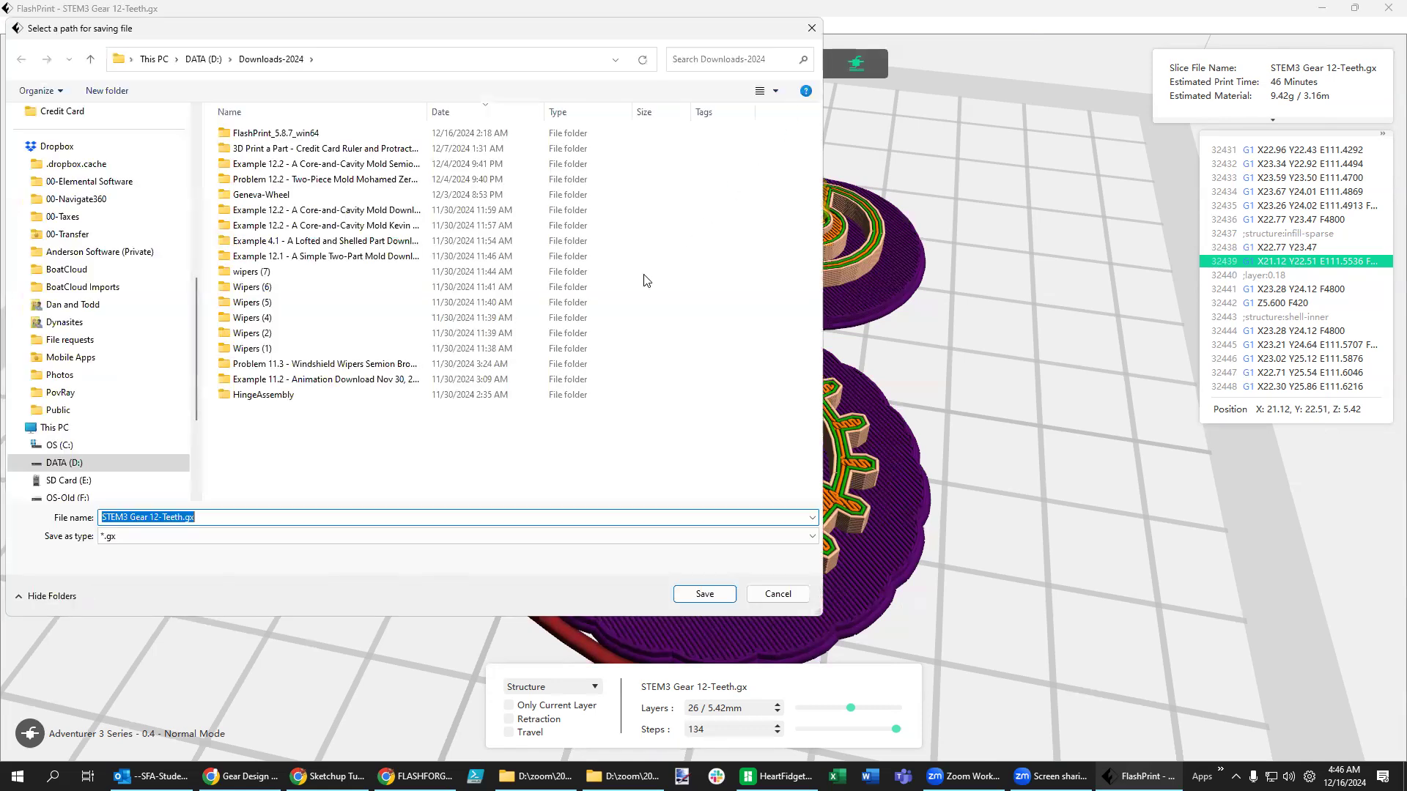
pyautogui.click(125, 541)
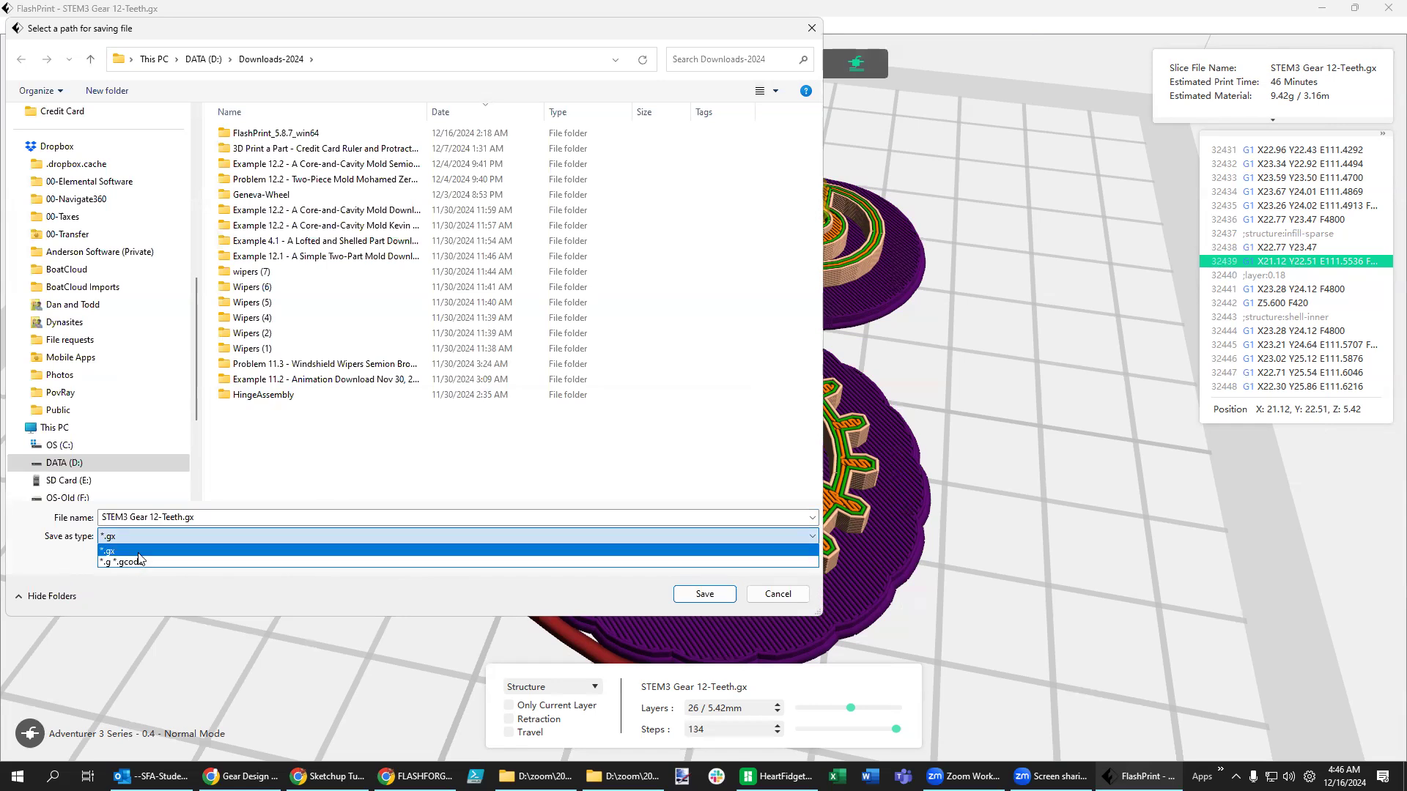
pyautogui.click(163, 33)
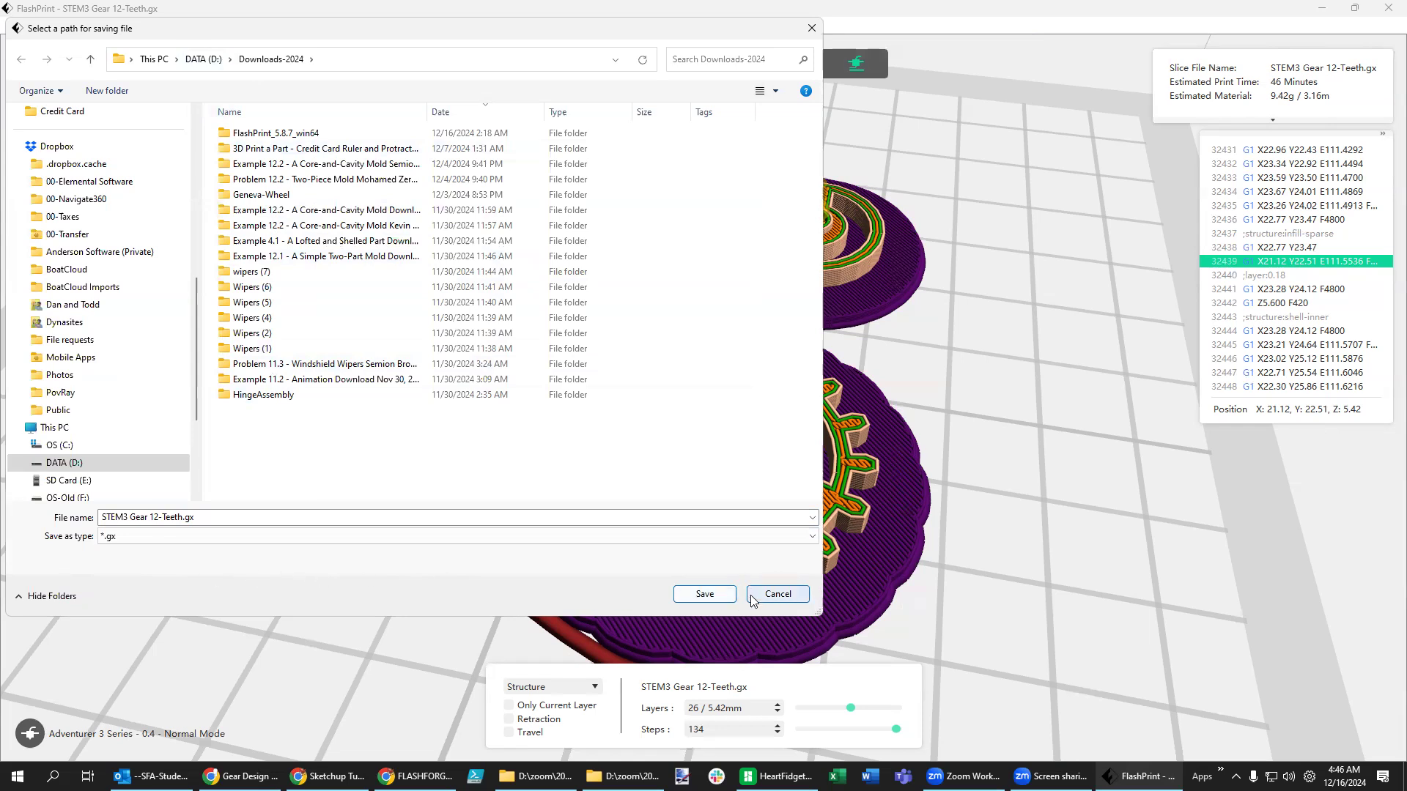
pyautogui.click(778, 594)
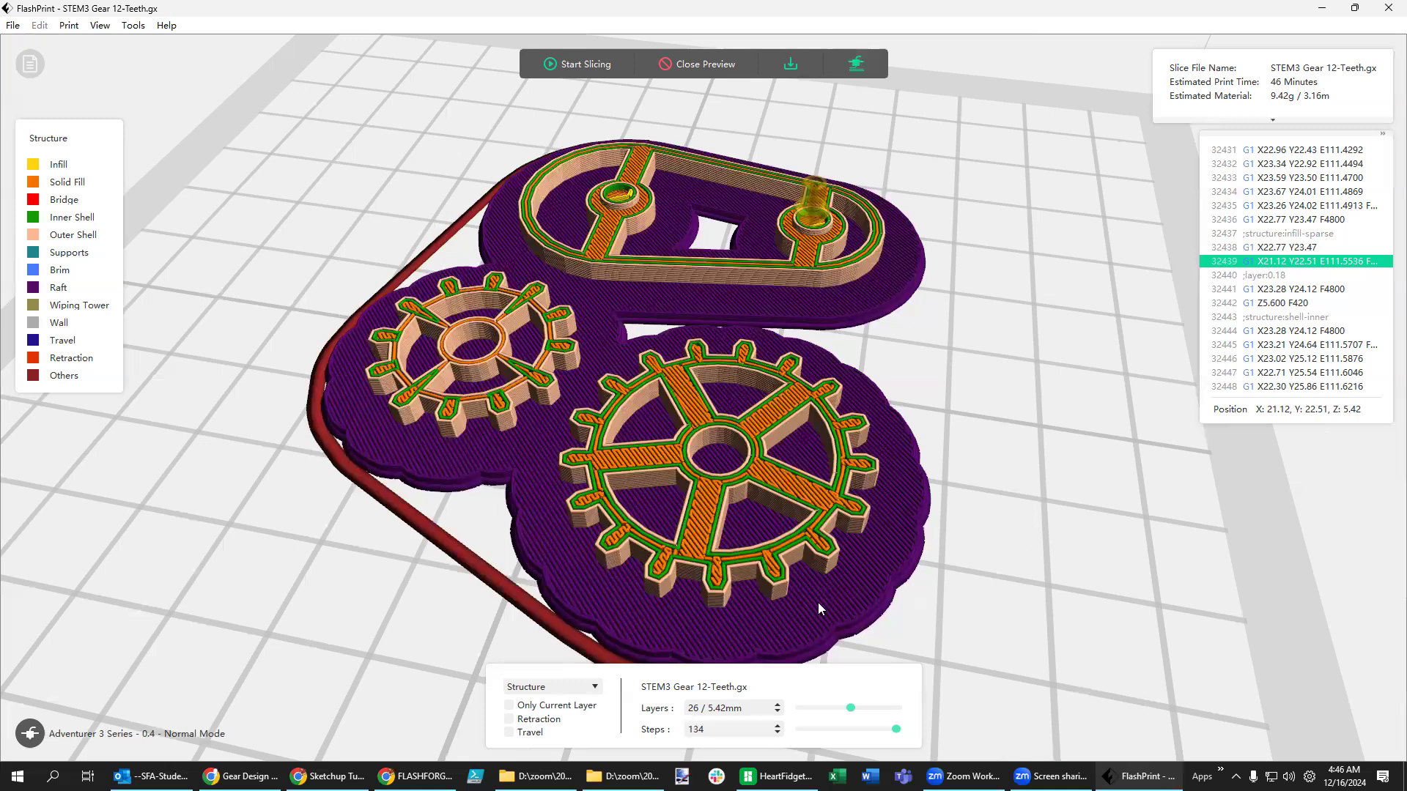
# Switch back to the Amazon FLASHFORGE Adventurer 3C product listing
pyautogui.click(414, 776)
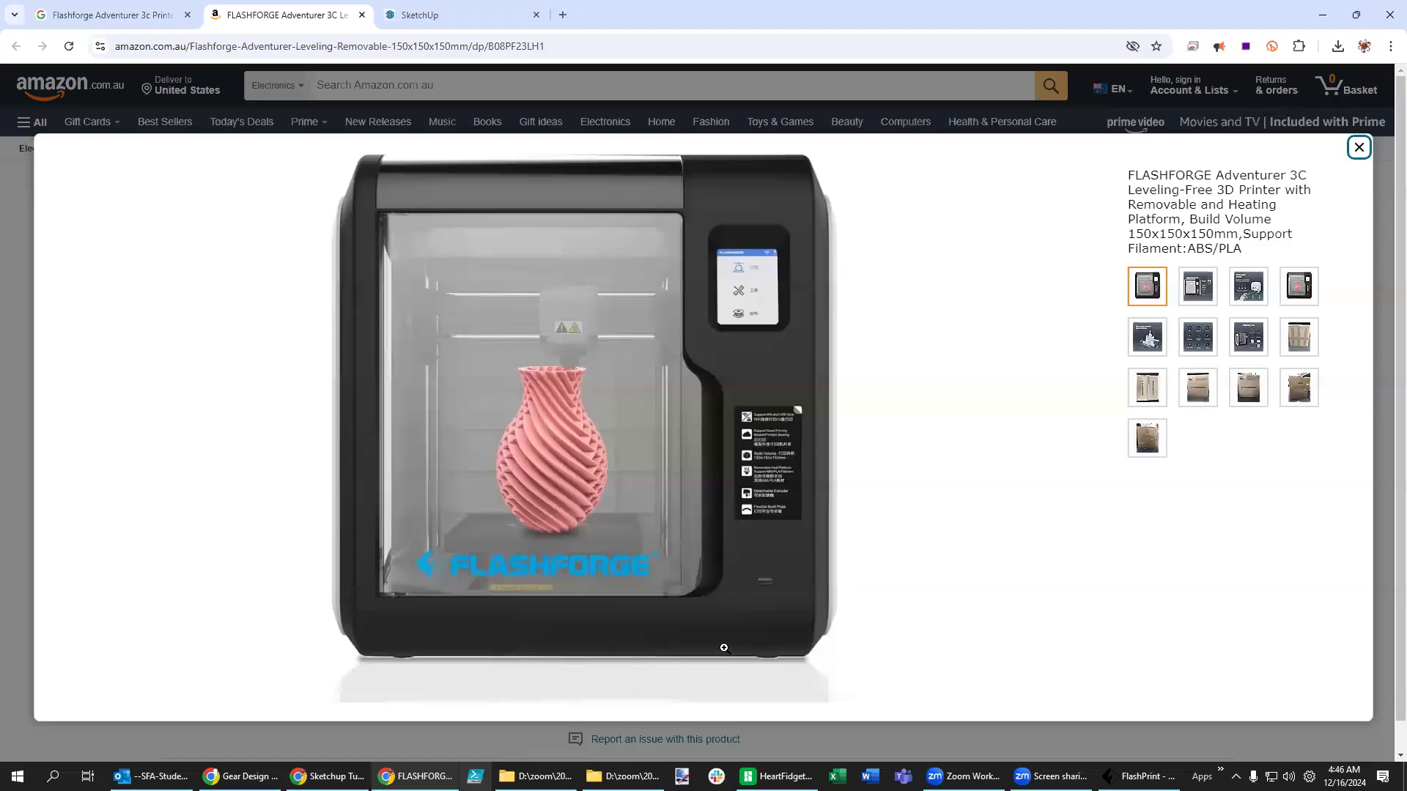